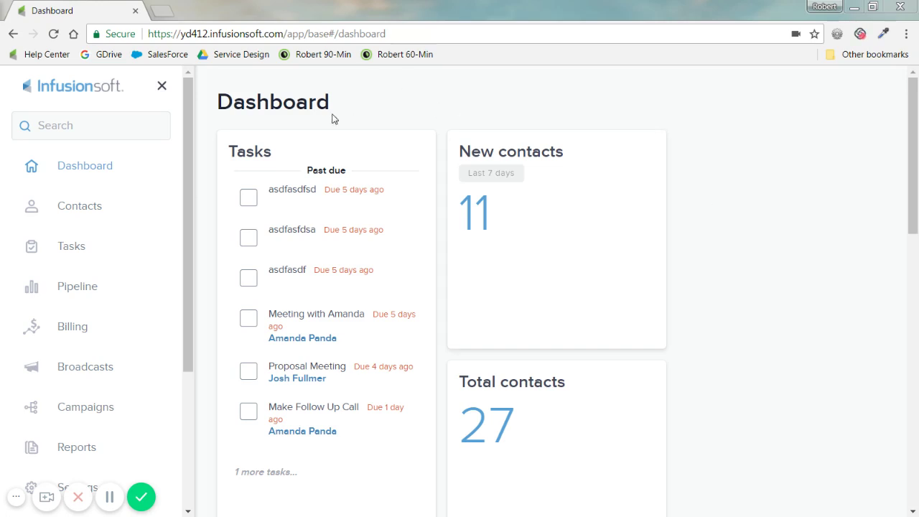
{"action": "left_click_drag", "start_coordinate": [340, 110], "coordinate": [219, 121]}
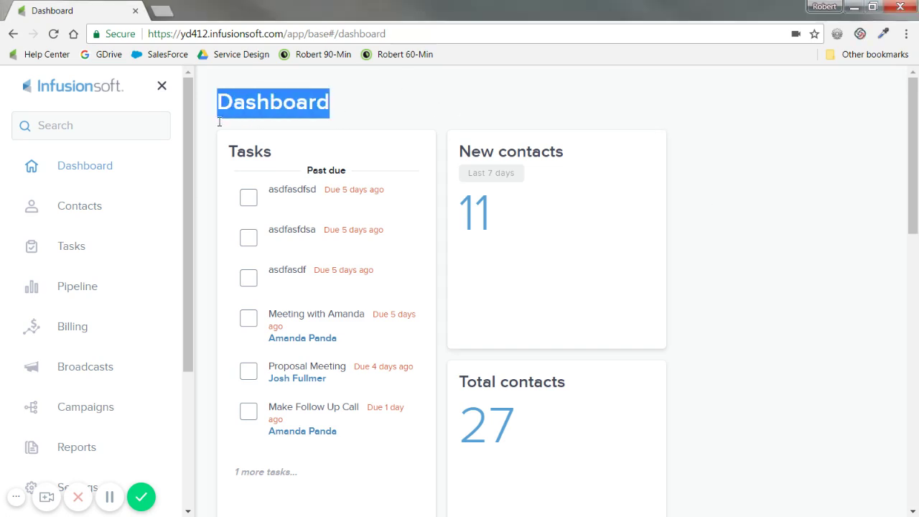
{"action": "left_click", "coordinate": [453, 105]}
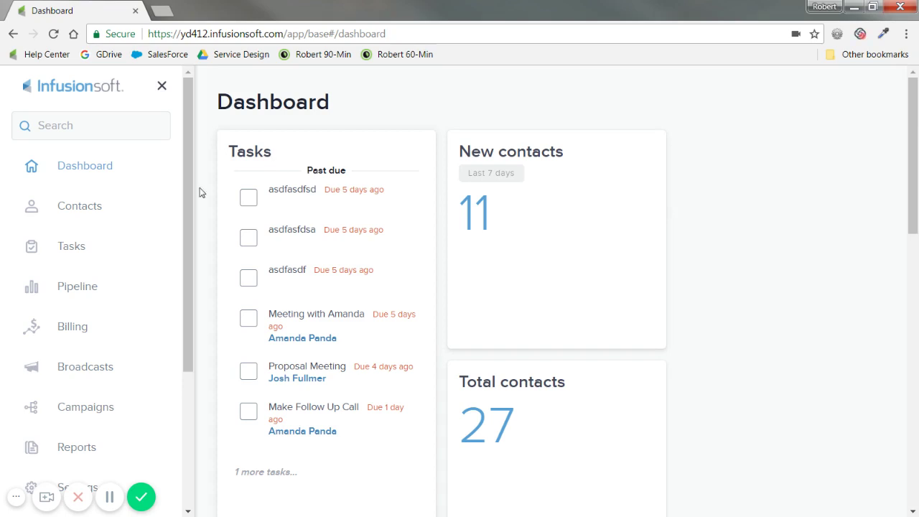
{"action": "left_click_drag", "start_coordinate": [273, 149], "coordinate": [228, 152]}
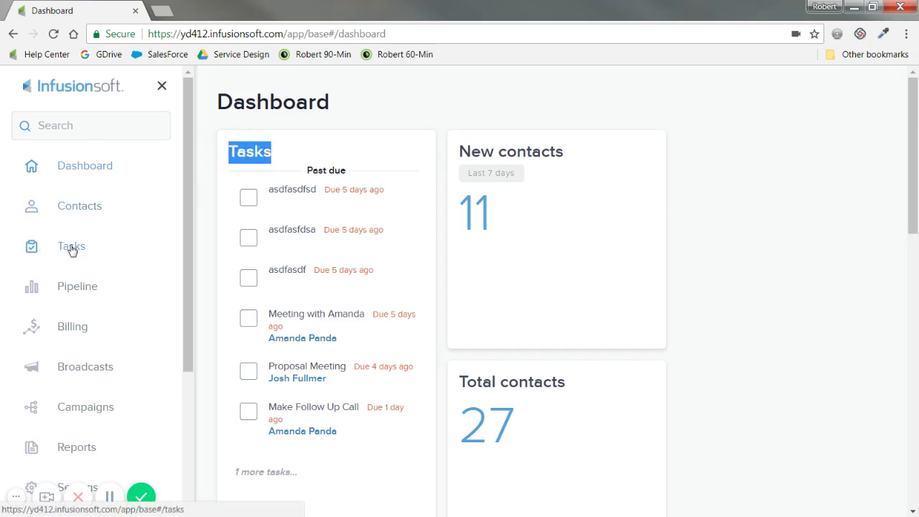
{"action": "left_click", "coordinate": [426, 99]}
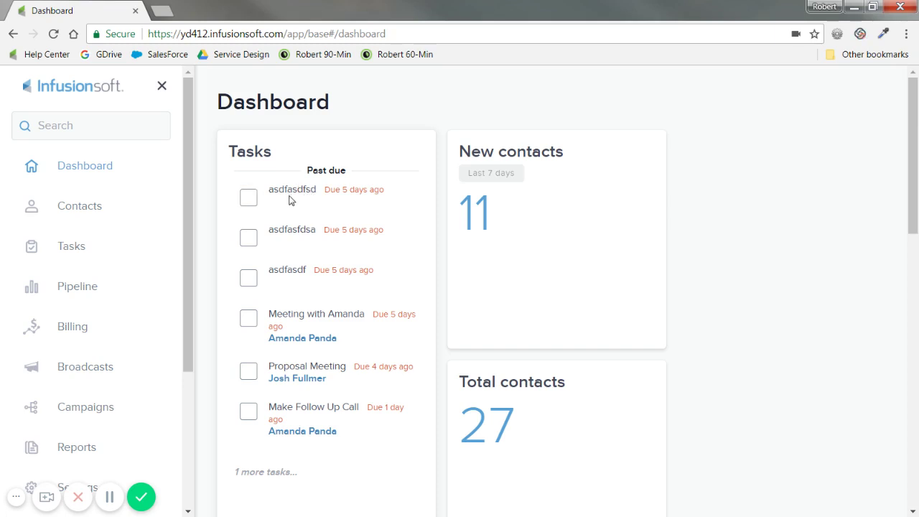
Step: Mark the past-due tasks asdfasdfsd, asdfasfdsa and asdfasdf as complete on the dashboard
{"action": "left_click", "coordinate": [249, 201]}
{"action": "left_click", "coordinate": [249, 241]}
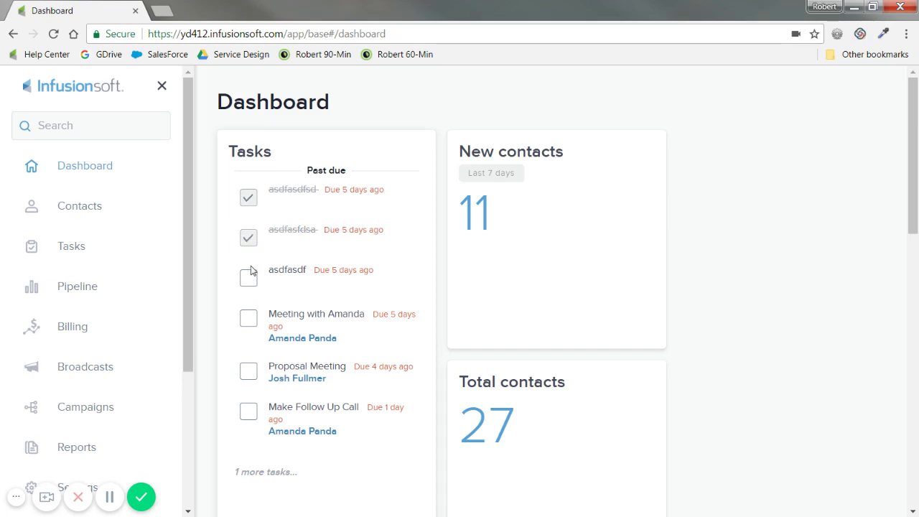
{"action": "left_click", "coordinate": [249, 279]}
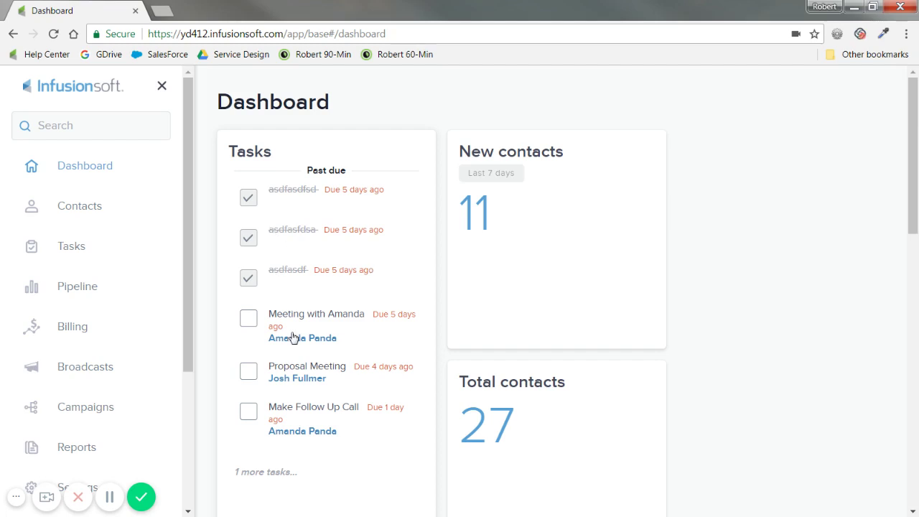
Step: Open the contact record linked to the overdue meeting task and review its contact activity
{"action": "scroll", "coordinate": [293, 338], "scroll_direction": "down", "scroll_amount": 1}
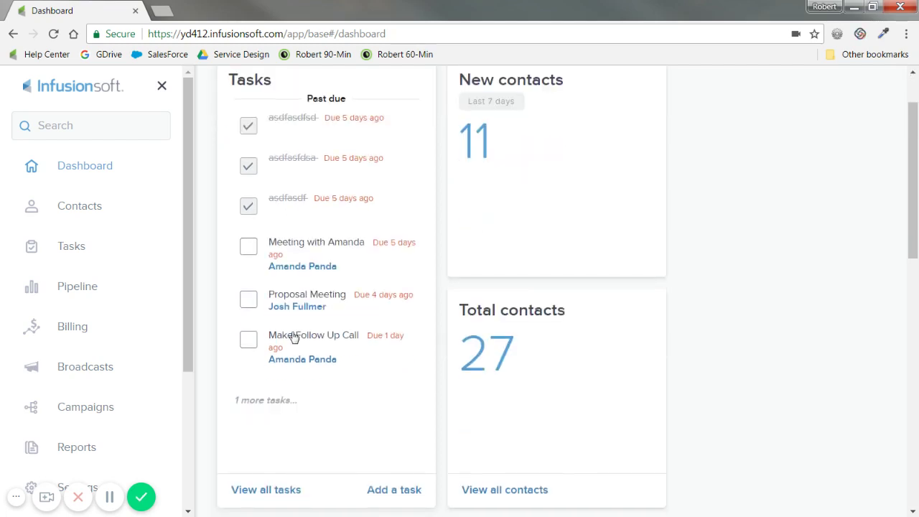
{"action": "left_click", "coordinate": [311, 271]}
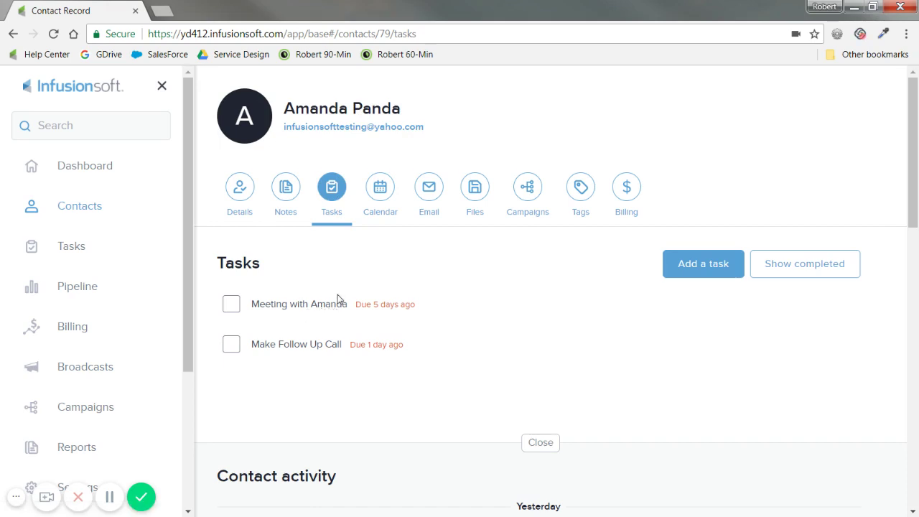
{"action": "scroll", "coordinate": [287, 273], "scroll_direction": "down", "scroll_amount": 1}
{"action": "scroll", "coordinate": [294, 249], "scroll_direction": "down", "scroll_amount": 2}
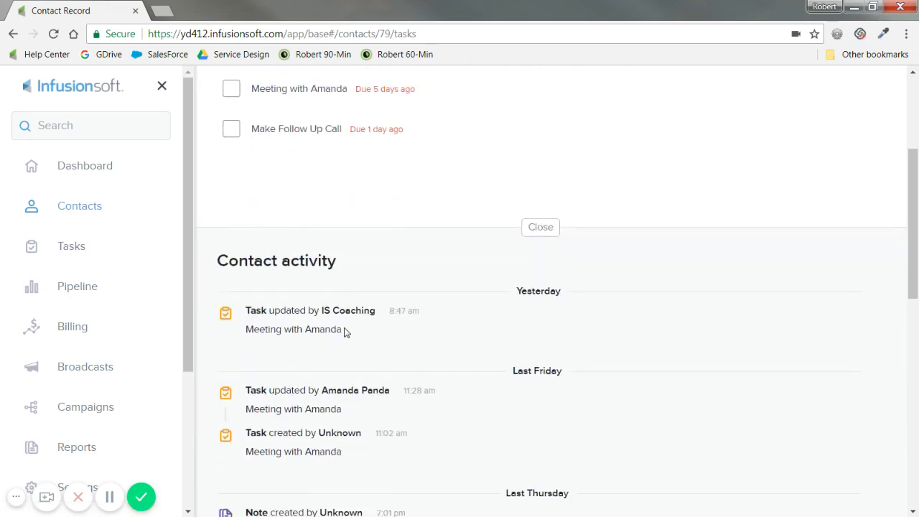
{"action": "left_click_drag", "start_coordinate": [344, 333], "coordinate": [246, 332]}
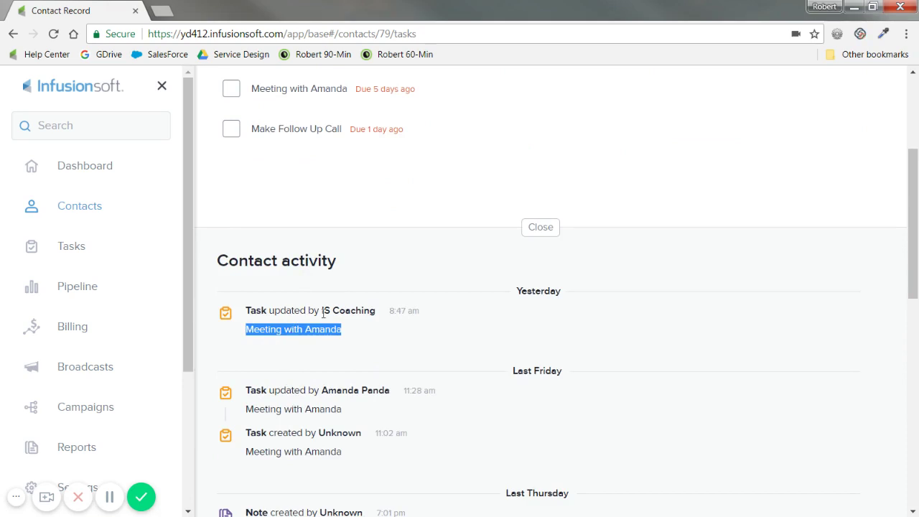
Step: Mark the contact's overdue meeting task as complete and open the full task list
{"action": "scroll", "coordinate": [350, 338], "scroll_direction": "up", "scroll_amount": 3}
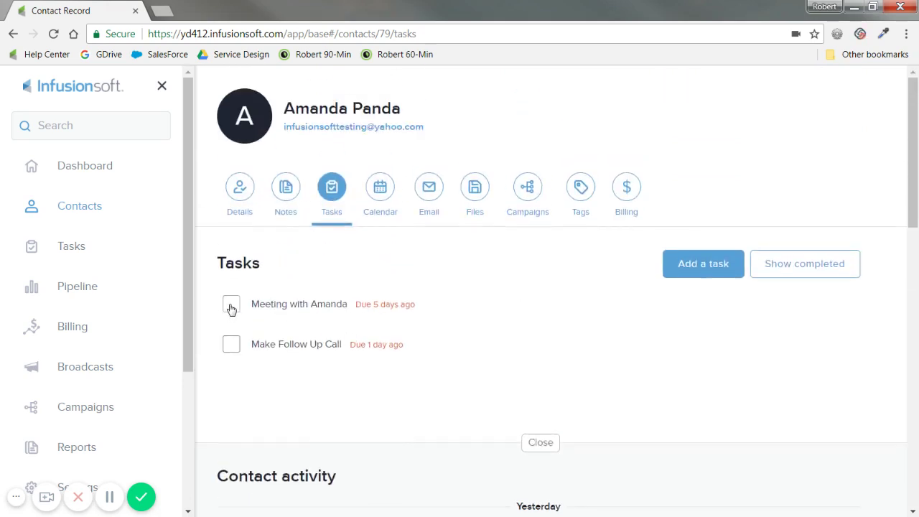
{"action": "left_click", "coordinate": [232, 307]}
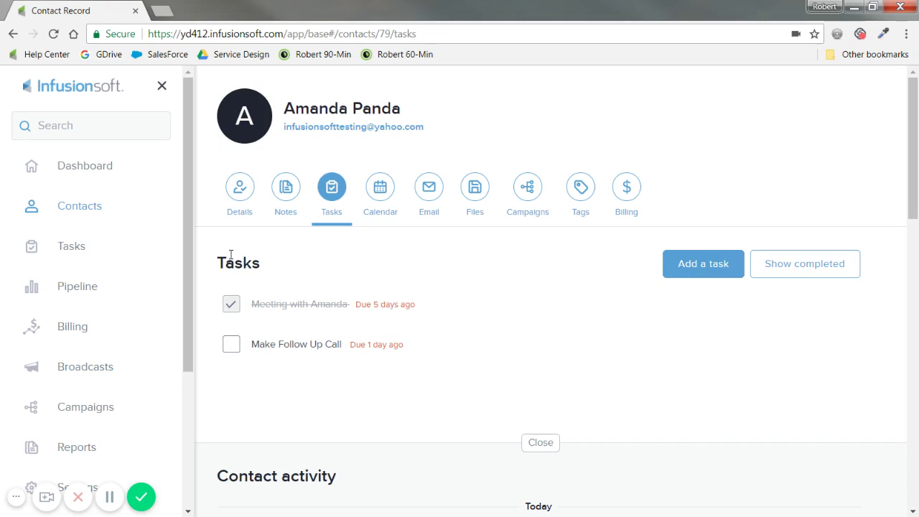
{"action": "left_click", "coordinate": [81, 249]}
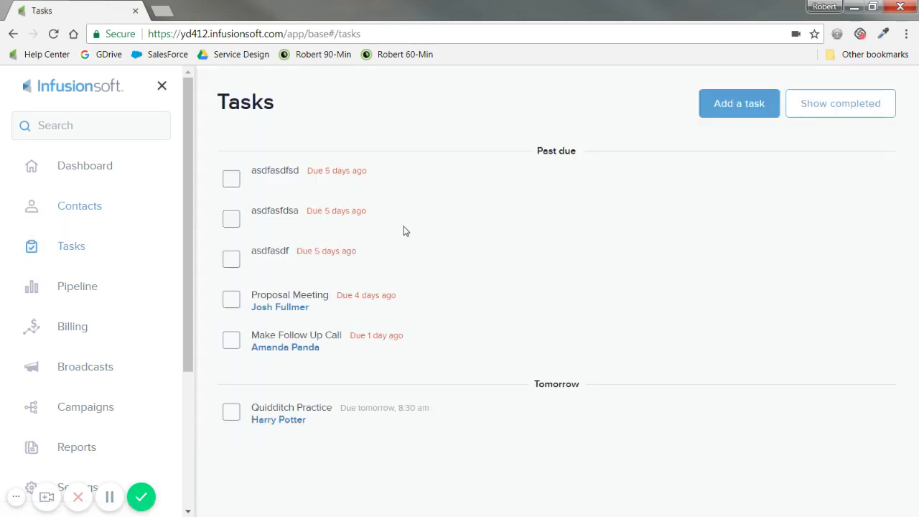
Step: Start a new task from the dashboard for the contact Harry Potter, titled "Send an owl to Sirius Black"
{"action": "left_click", "coordinate": [81, 183]}
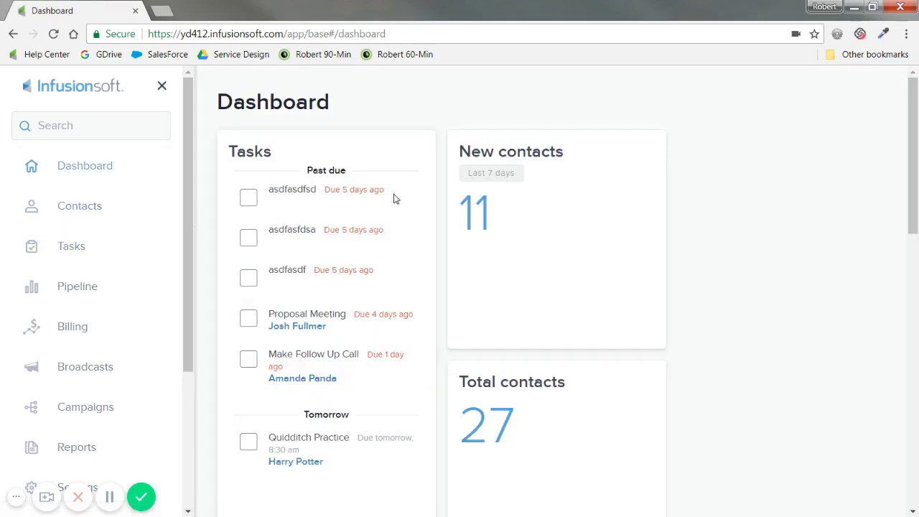
{"action": "scroll", "coordinate": [392, 205], "scroll_direction": "down", "scroll_amount": 2}
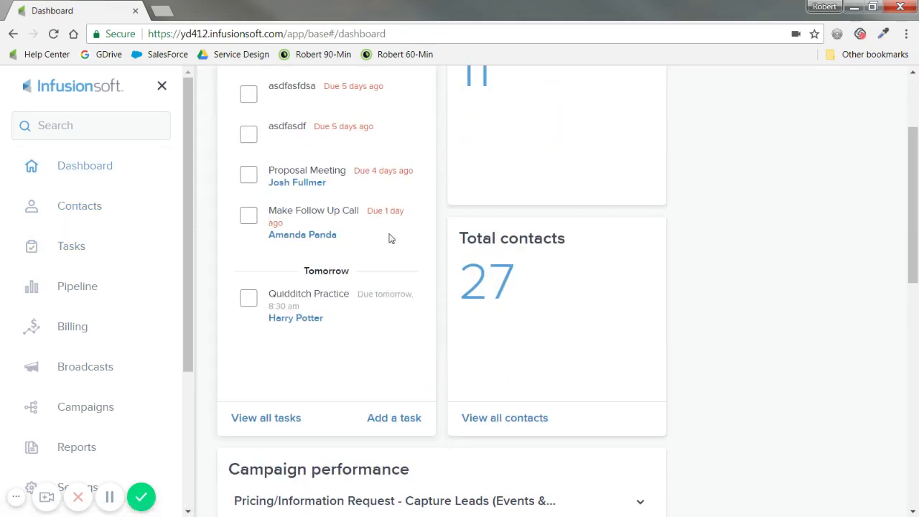
{"action": "left_click", "coordinate": [395, 421]}
{"action": "left_click", "coordinate": [357, 201]}
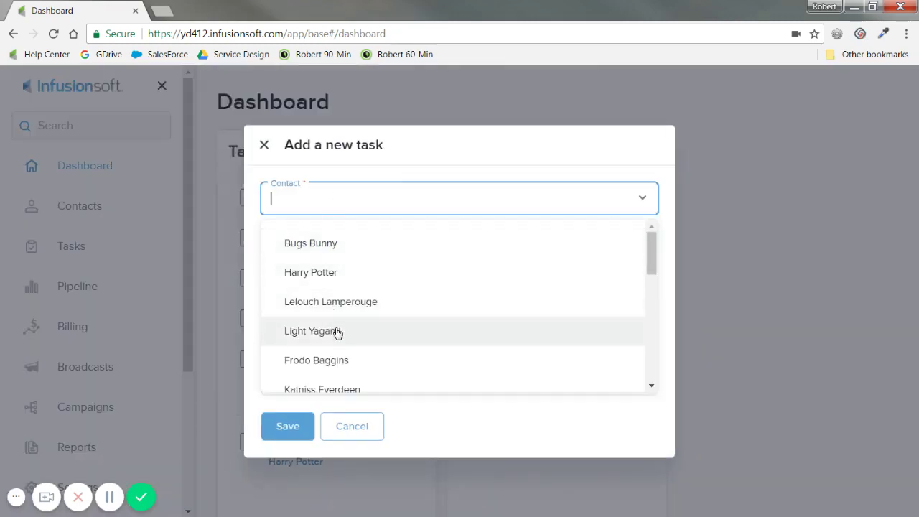
{"action": "left_click", "coordinate": [330, 276]}
{"action": "left_click", "coordinate": [311, 244]}
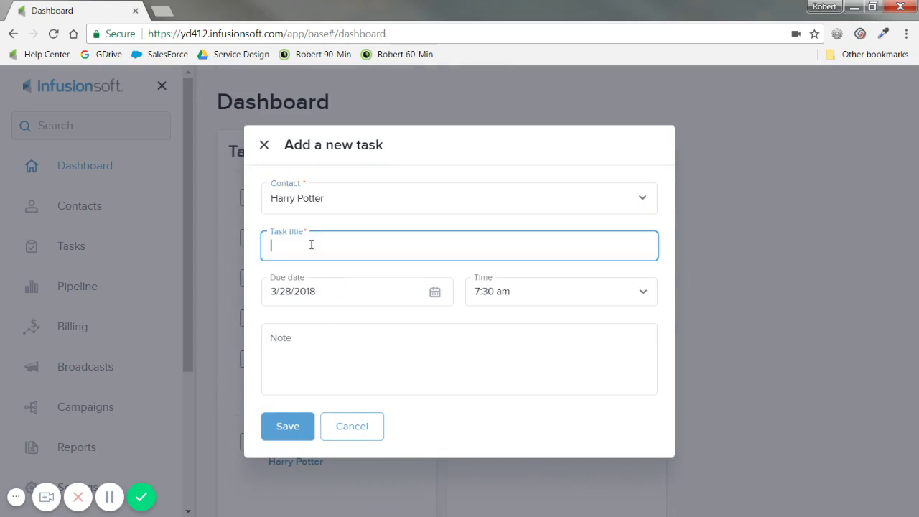
{"action": "type", "text": "Send an owl to Sirius Black"}
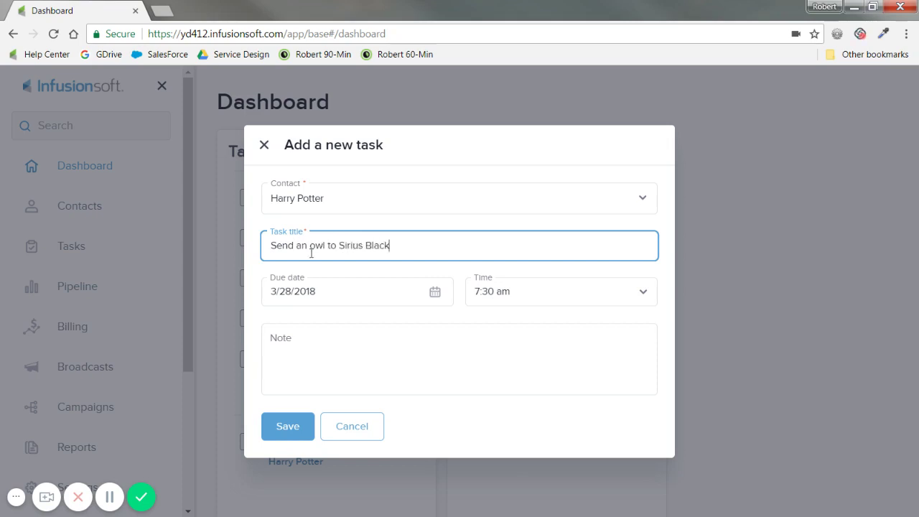
Step: Set the new task's time to 8:00 am, add the note "Don't forget to send some butterbeer" and save the task
{"action": "left_click", "coordinate": [503, 293]}
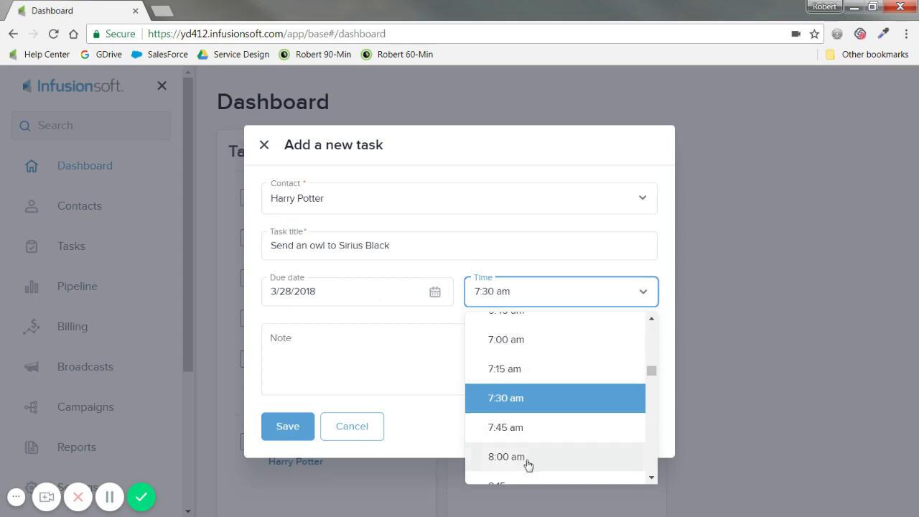
{"action": "left_click", "coordinate": [527, 459]}
{"action": "left_click", "coordinate": [419, 363]}
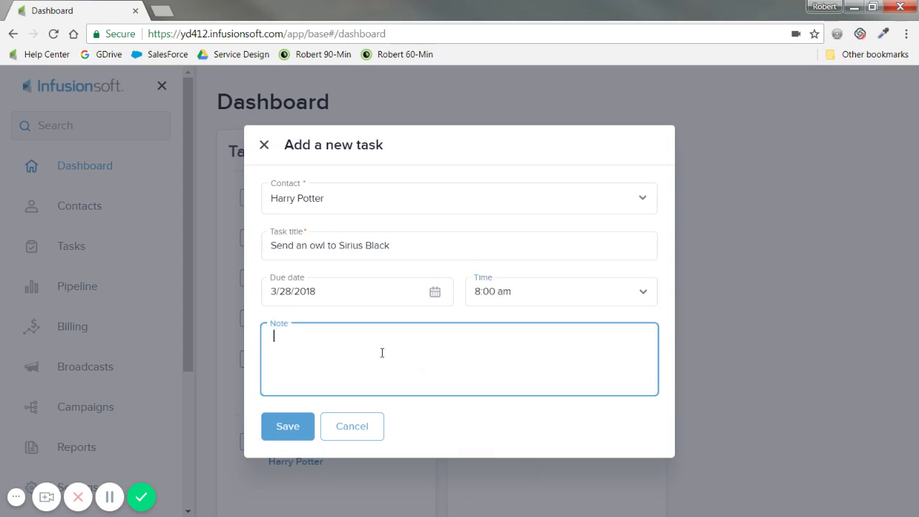
{"action": "type", "text": "Don't forget to send some butterbeer"}
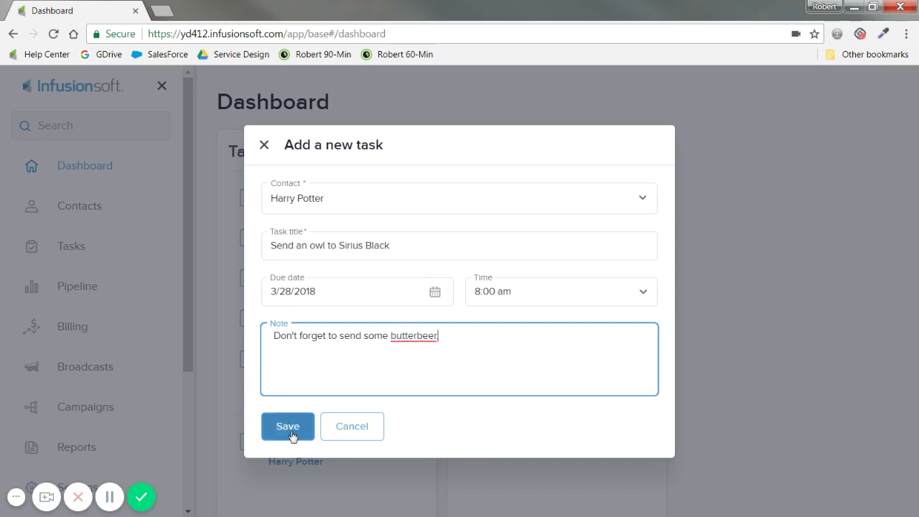
{"action": "left_click", "coordinate": [287, 427]}
Step: View all tasks from the dashboard's Tasks card and return to the dashboard
{"action": "scroll", "coordinate": [316, 412], "scroll_direction": "down", "scroll_amount": 1}
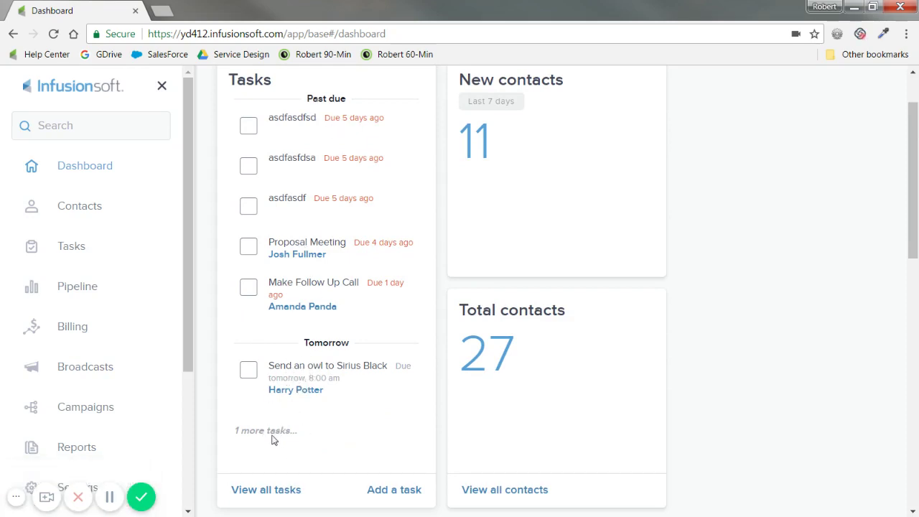
{"action": "left_click", "coordinate": [274, 489]}
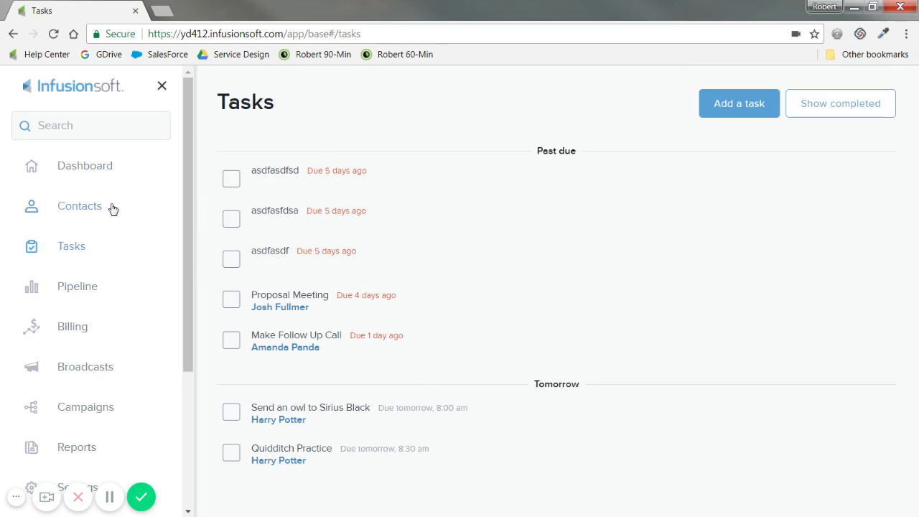
{"action": "left_click", "coordinate": [90, 167]}
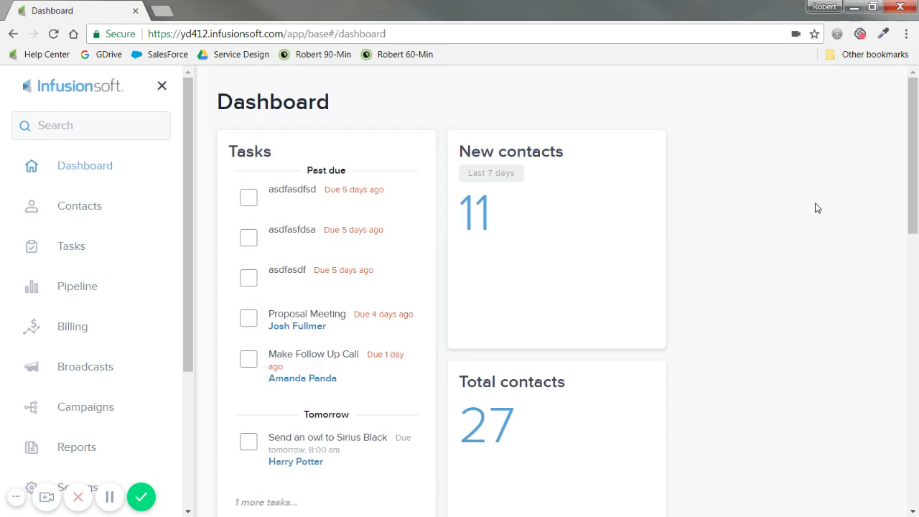
Step: Examine the New contacts and Total contacts cards on the dashboard
{"action": "double_click", "coordinate": [473, 212]}
{"action": "left_click", "coordinate": [487, 213]}
{"action": "scroll", "coordinate": [502, 215], "scroll_direction": "down", "scroll_amount": 2}
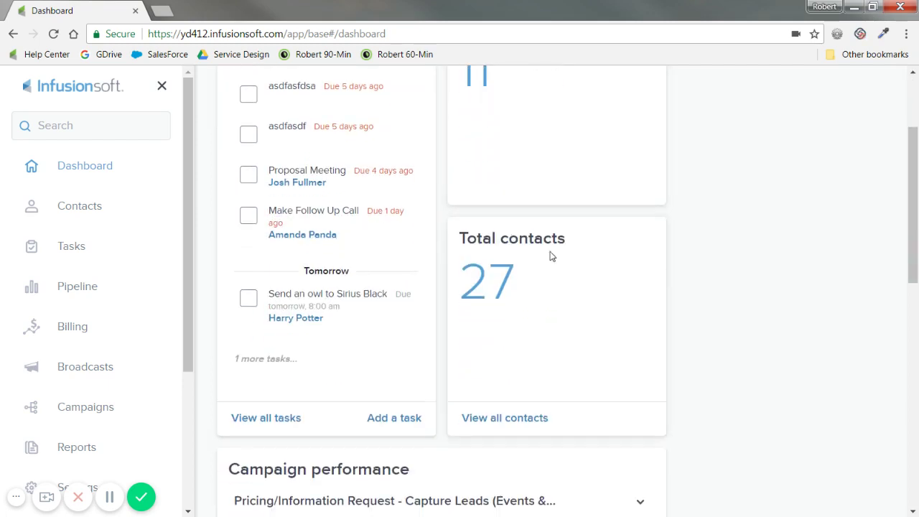
{"action": "left_click_drag", "start_coordinate": [558, 242], "coordinate": [471, 285]}
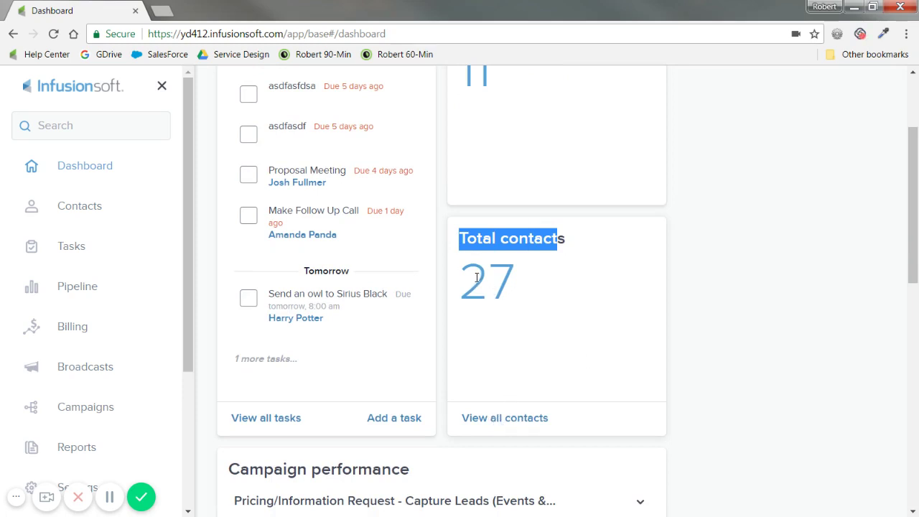
{"action": "left_click", "coordinate": [576, 289]}
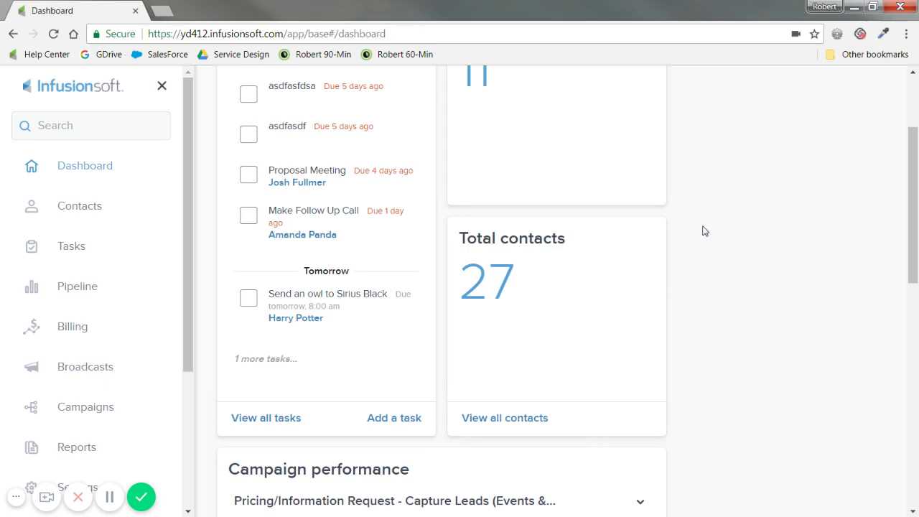
Step: View Campaign performance for Apply Person Notes, and switch the card back to Pricing/Information Request - Capture Leads (Events & Entertainment)
{"action": "scroll", "coordinate": [629, 277], "scroll_direction": "down", "scroll_amount": 3}
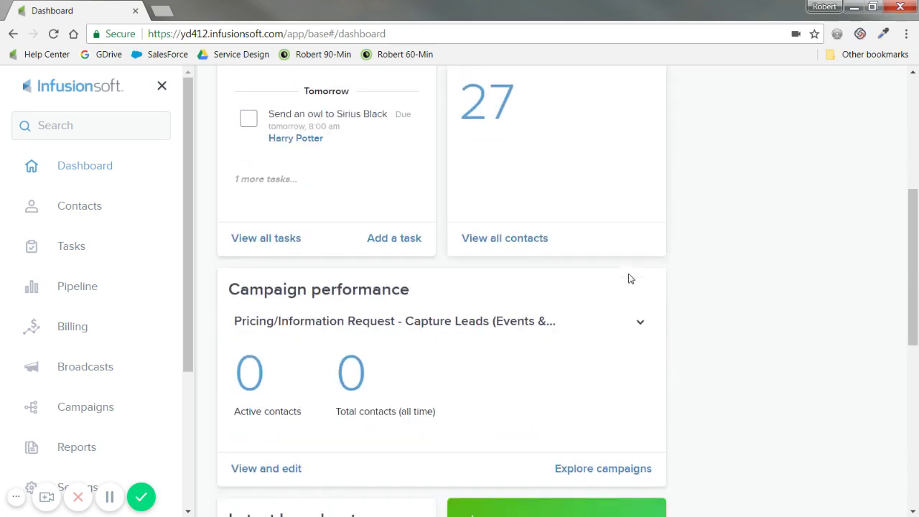
{"action": "scroll", "coordinate": [502, 143], "scroll_direction": "down", "scroll_amount": 1}
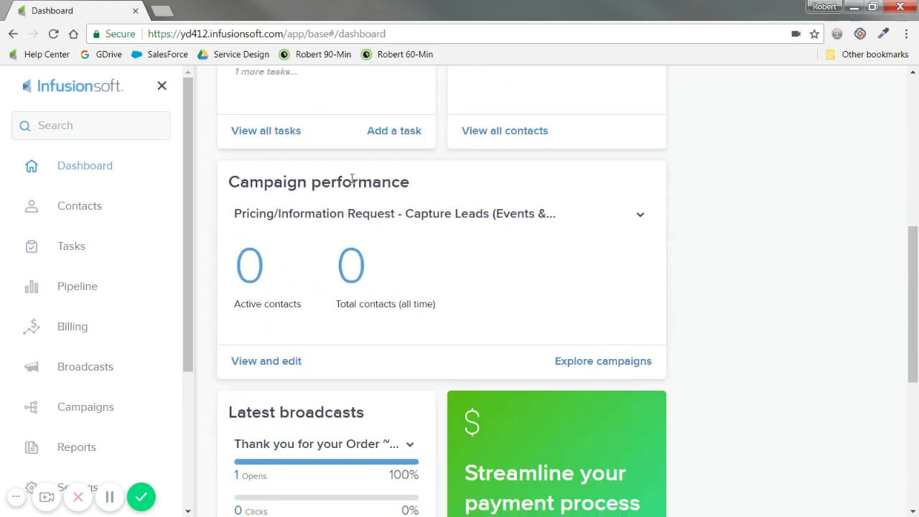
{"action": "left_click_drag", "start_coordinate": [303, 183], "coordinate": [231, 185]}
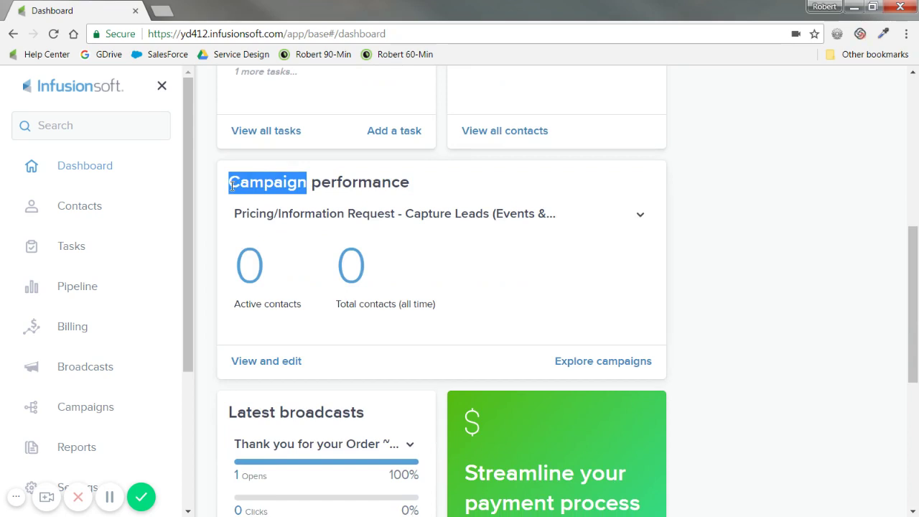
{"action": "left_click", "coordinate": [308, 182]}
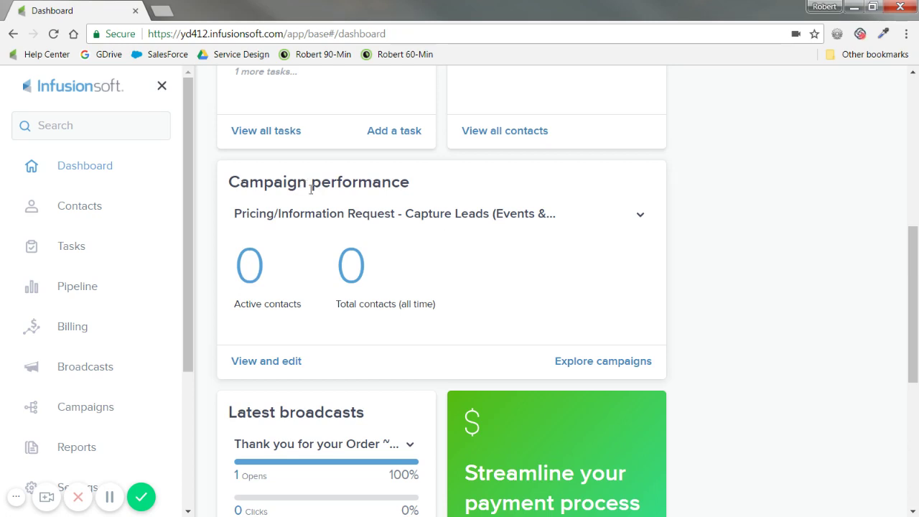
{"action": "left_click", "coordinate": [632, 214]}
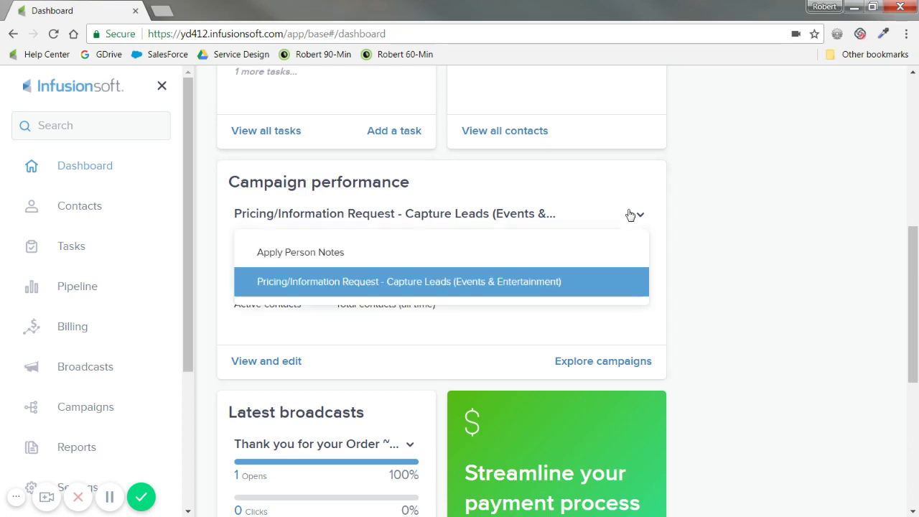
{"action": "left_click", "coordinate": [471, 263]}
{"action": "left_click", "coordinate": [348, 218]}
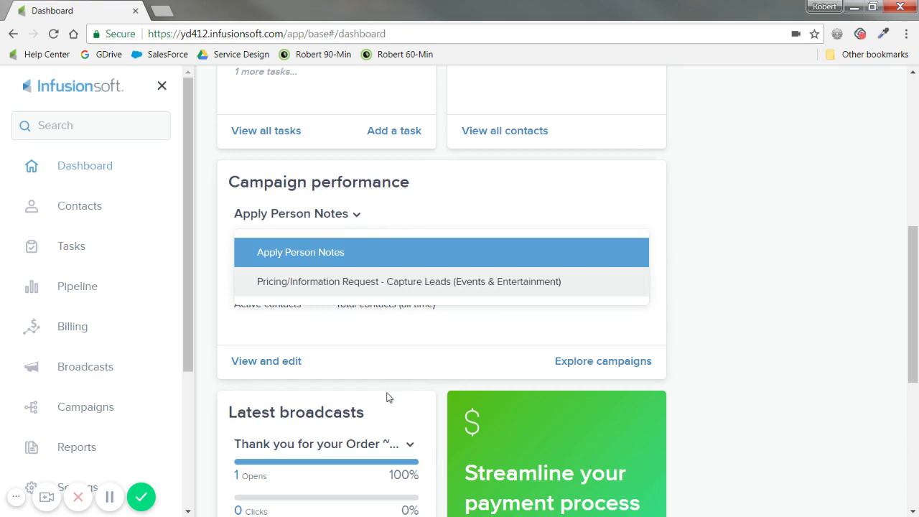
{"action": "left_click", "coordinate": [376, 285]}
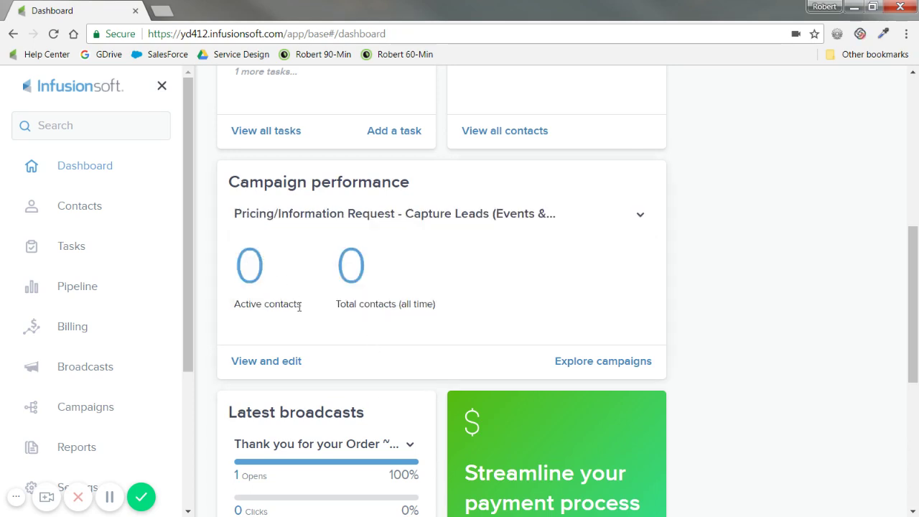
{"action": "left_click_drag", "start_coordinate": [299, 303], "coordinate": [262, 306]}
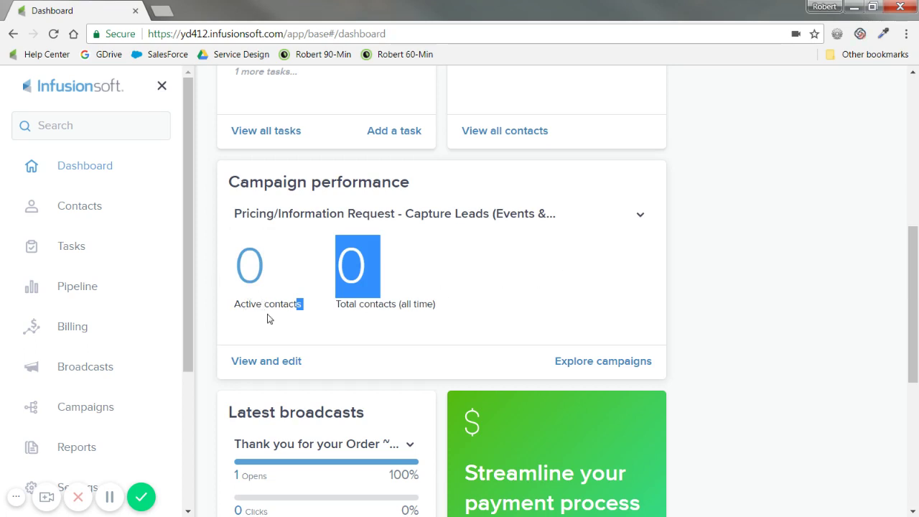
Step: Examine the Active contacts and Total contacts (all time) figures on the Campaign performance card
{"action": "left_click", "coordinate": [302, 304]}
{"action": "left_click_drag", "start_coordinate": [302, 304], "coordinate": [237, 305]}
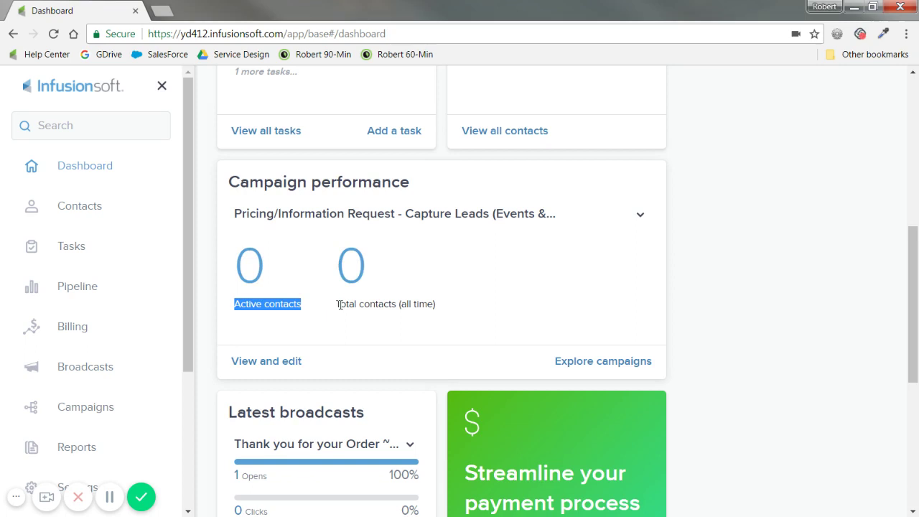
{"action": "left_click_drag", "start_coordinate": [337, 304], "coordinate": [426, 304]}
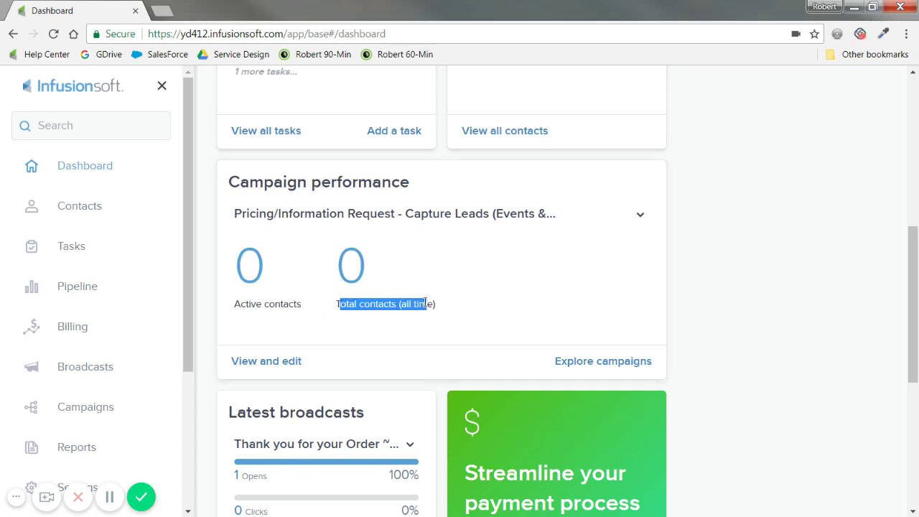
{"action": "left_click", "coordinate": [463, 310]}
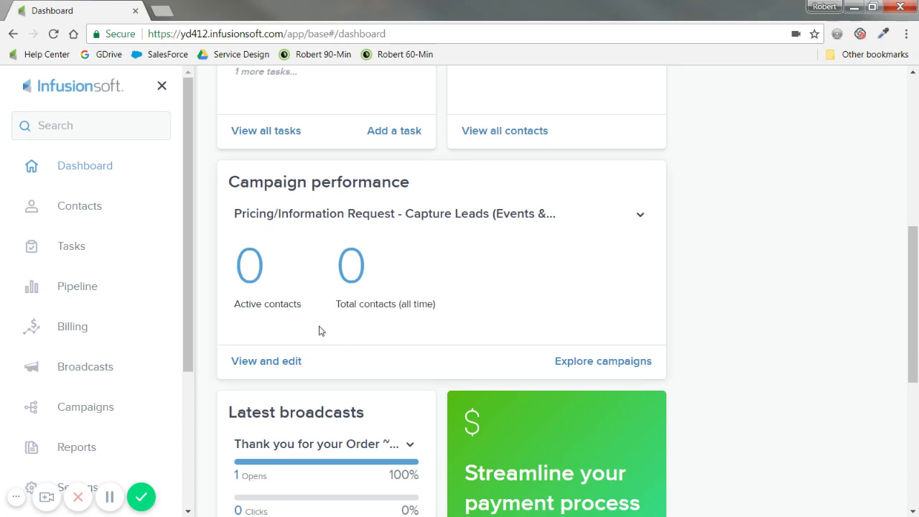
{"action": "left_click_drag", "start_coordinate": [309, 311], "coordinate": [256, 262]}
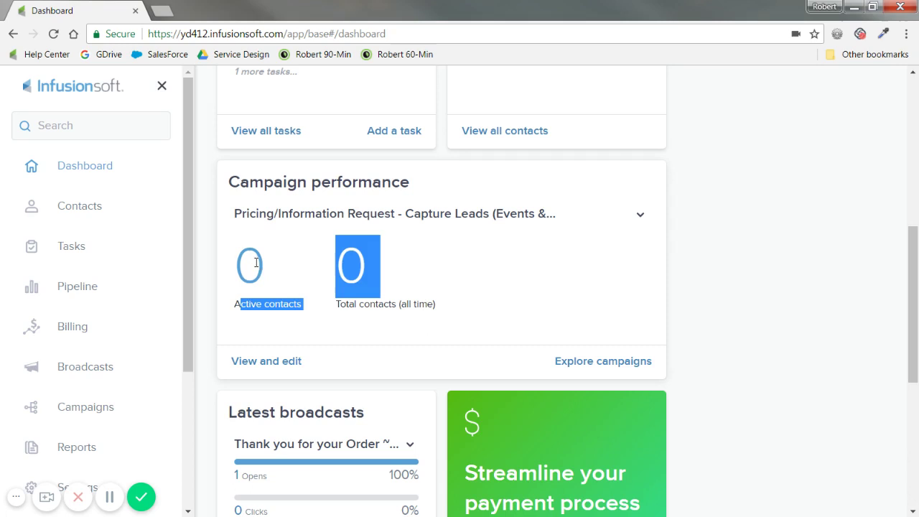
{"action": "left_click_drag", "start_coordinate": [503, 309], "coordinate": [337, 307]}
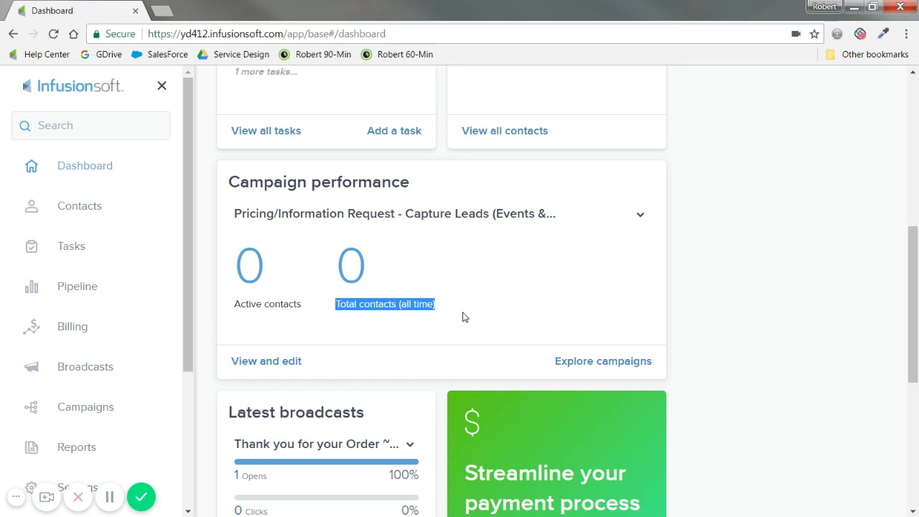
{"action": "left_click", "coordinate": [704, 286]}
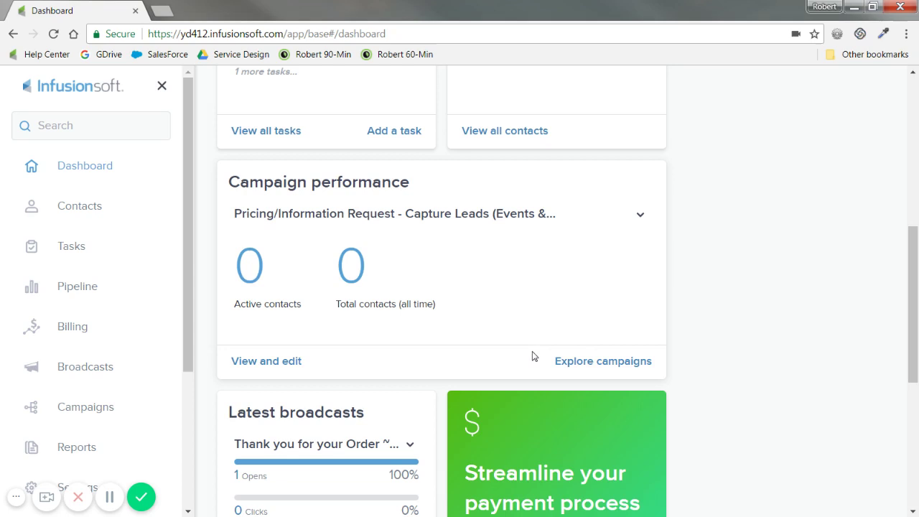
{"action": "scroll", "coordinate": [517, 309], "scroll_direction": "down", "scroll_amount": 1}
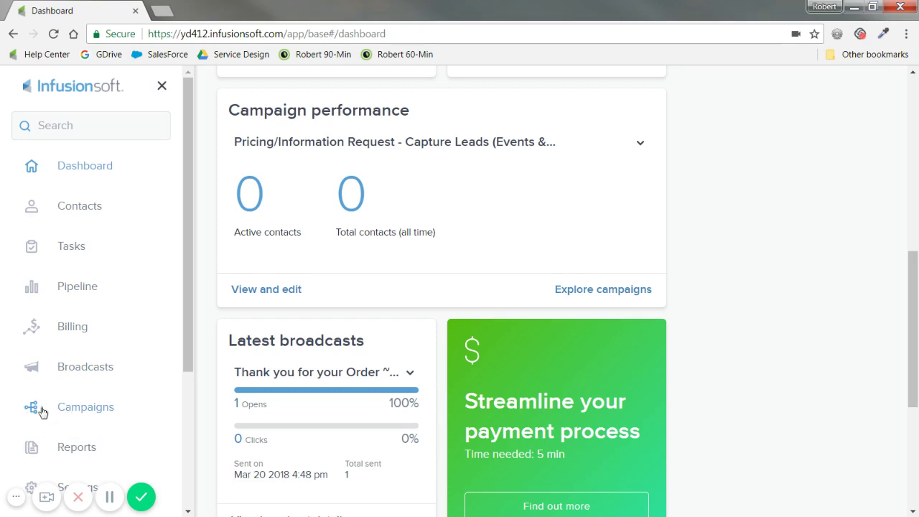
{"action": "scroll", "coordinate": [487, 229], "scroll_direction": "up", "scroll_amount": 3}
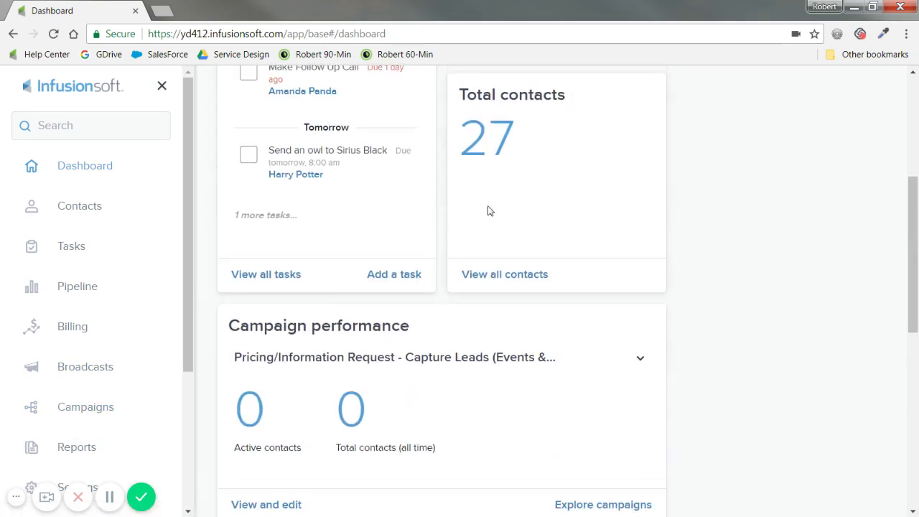
{"action": "scroll", "coordinate": [452, 252], "scroll_direction": "down", "scroll_amount": 2}
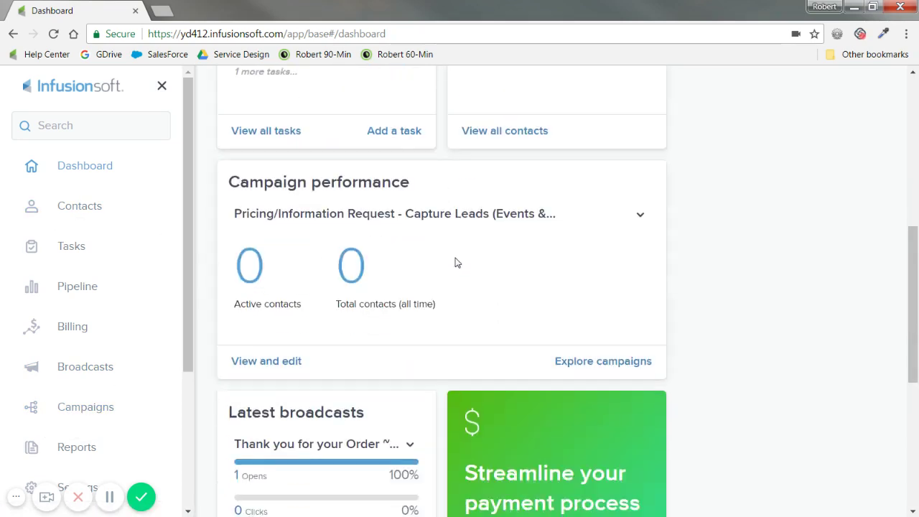
Step: Switch the Latest broadcasts card to "Check out the sample email broadcast you created", and then to Test email
{"action": "scroll", "coordinate": [454, 262], "scroll_direction": "down", "scroll_amount": 2}
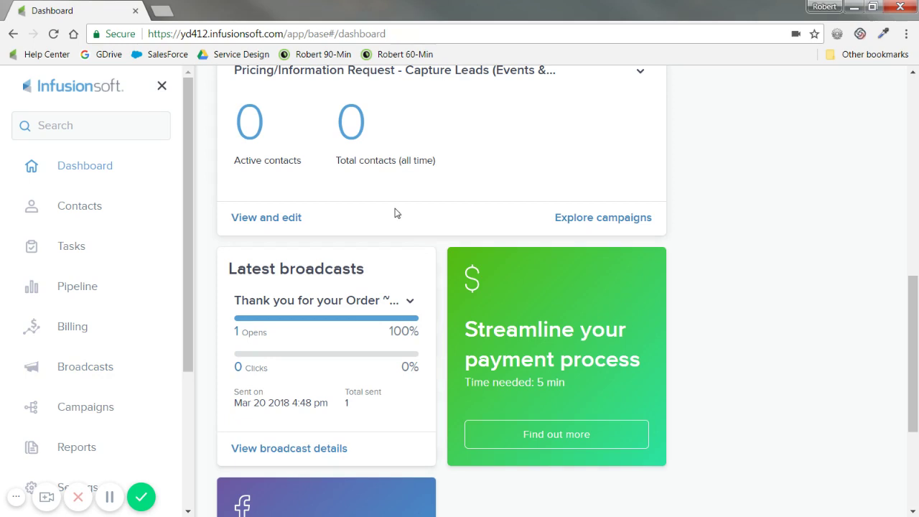
{"action": "left_click", "coordinate": [396, 302]}
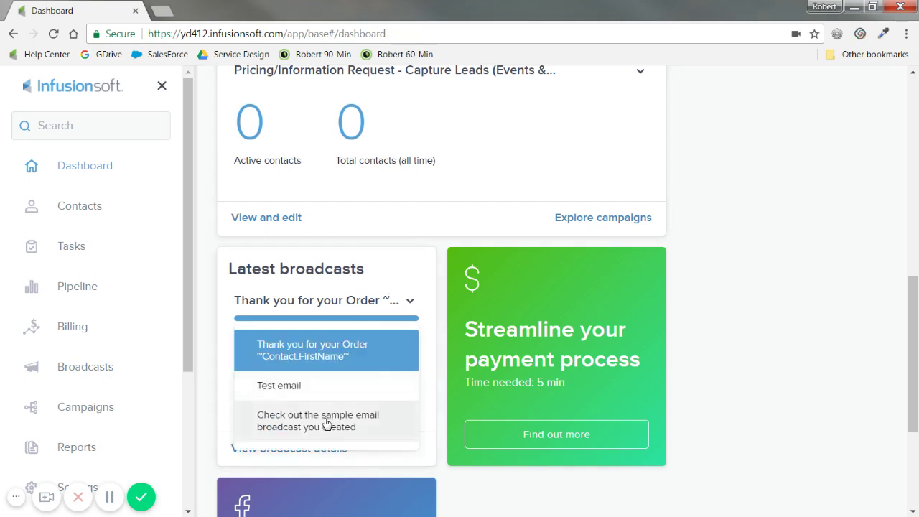
{"action": "left_click", "coordinate": [327, 423]}
{"action": "left_click", "coordinate": [347, 307]}
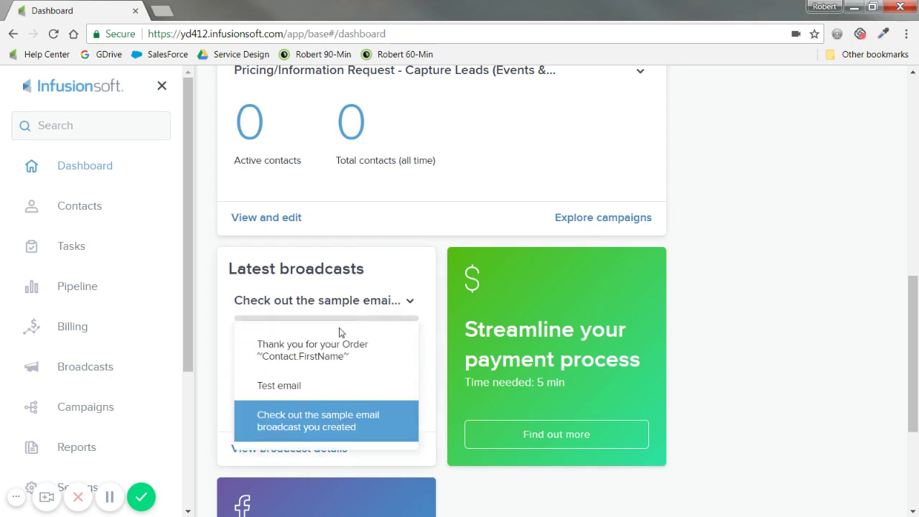
{"action": "left_click", "coordinate": [340, 391]}
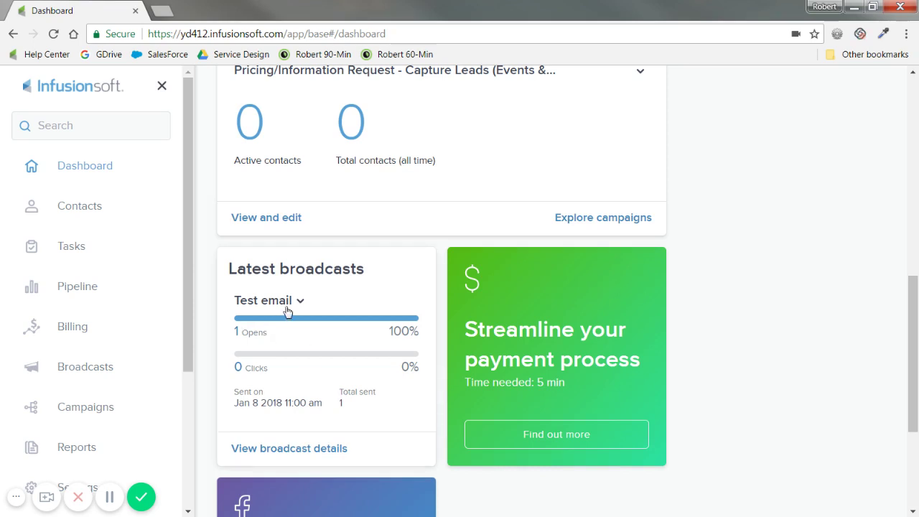
Step: Check Test email's total sent and sent date on the Latest broadcasts card, and open its broadcast details
{"action": "double_click", "coordinate": [342, 404]}
{"action": "left_click_drag", "start_coordinate": [236, 402], "coordinate": [334, 408]}
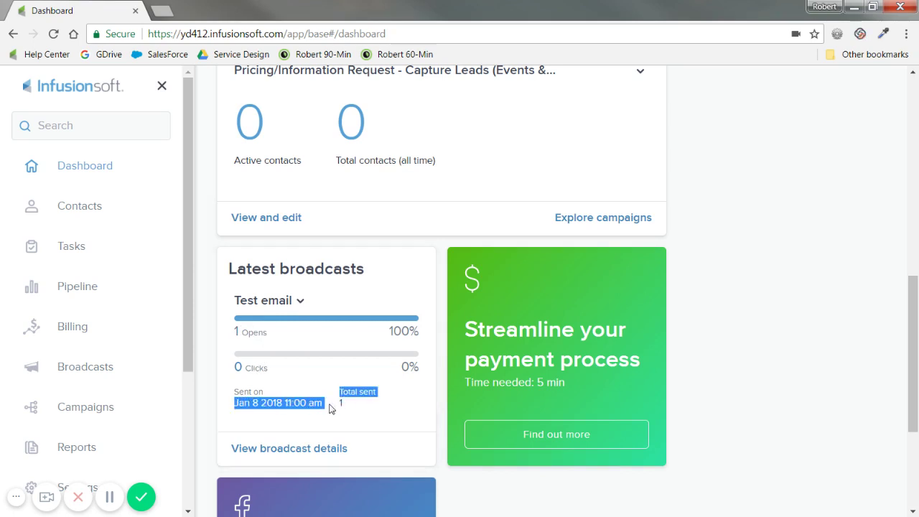
{"action": "left_click", "coordinate": [302, 449]}
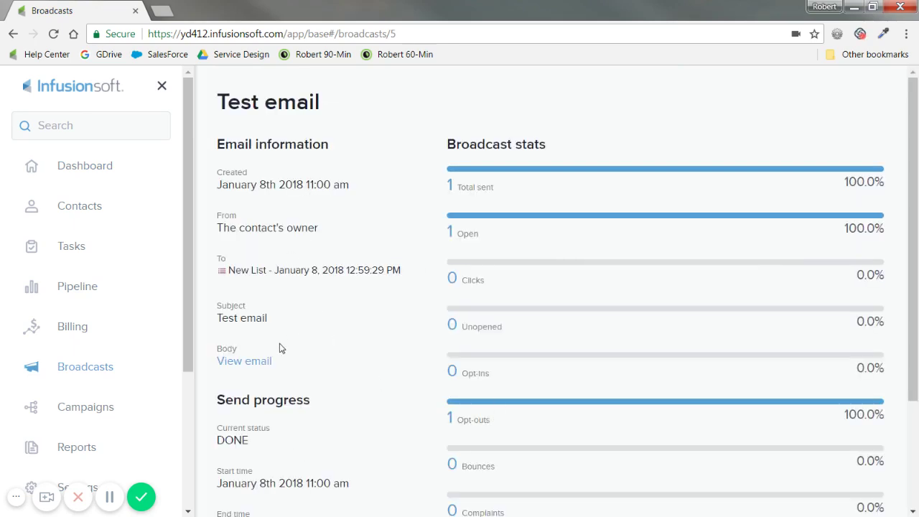
Step: Preview the Test email broadcast's email body down to its lower sections and close the preview
{"action": "left_click", "coordinate": [260, 362]}
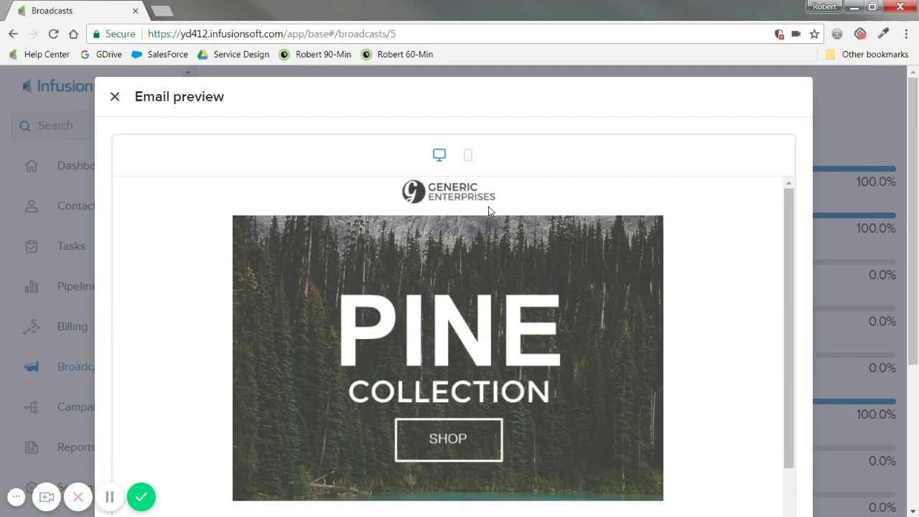
{"action": "scroll", "coordinate": [488, 263], "scroll_direction": "down", "scroll_amount": 5}
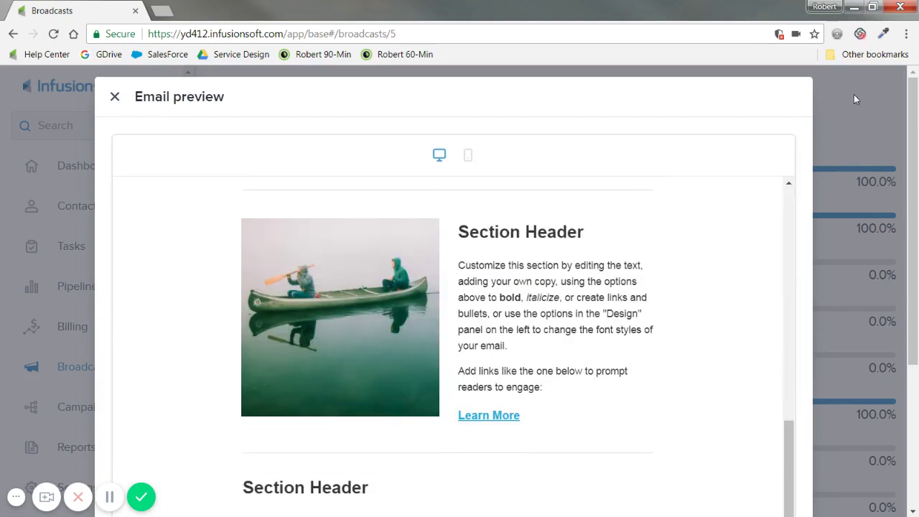
{"action": "left_click", "coordinate": [114, 96]}
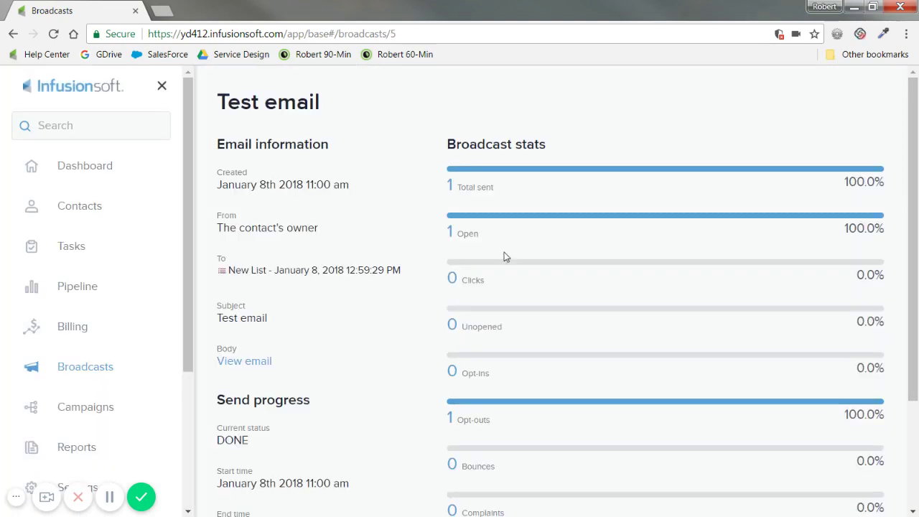
Step: Examine the broadcast's email information: subject, recipient list, sender and creation date
{"action": "mouse_move", "coordinate": [267, 316]}
{"action": "left_mouse_down"}
{"action": "mouse_move", "coordinate": [208, 323]}
{"action": "mouse_move", "coordinate": [260, 312]}
{"action": "left_mouse_up"}
{"action": "left_click_drag", "start_coordinate": [230, 270], "coordinate": [395, 267]}
{"action": "triple_click", "coordinate": [395, 269]}
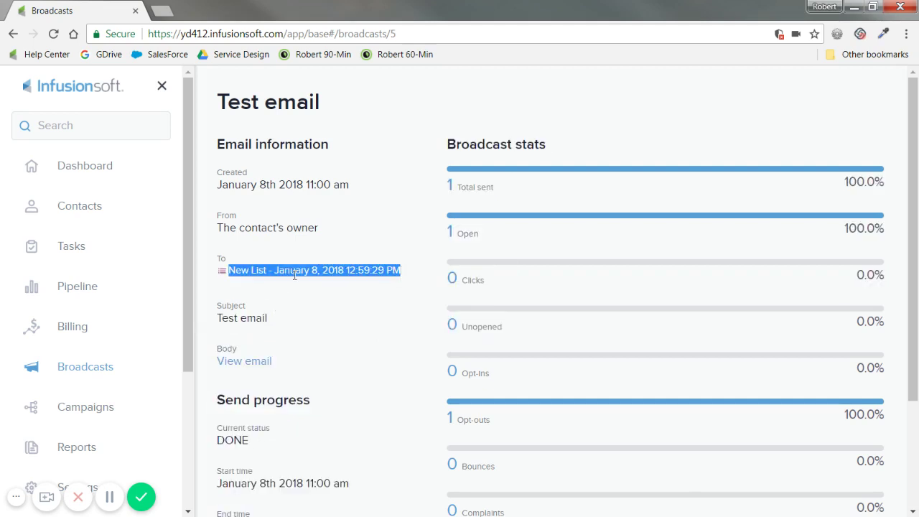
{"action": "left_click", "coordinate": [324, 242]}
{"action": "left_click_drag", "start_coordinate": [318, 228], "coordinate": [218, 228]}
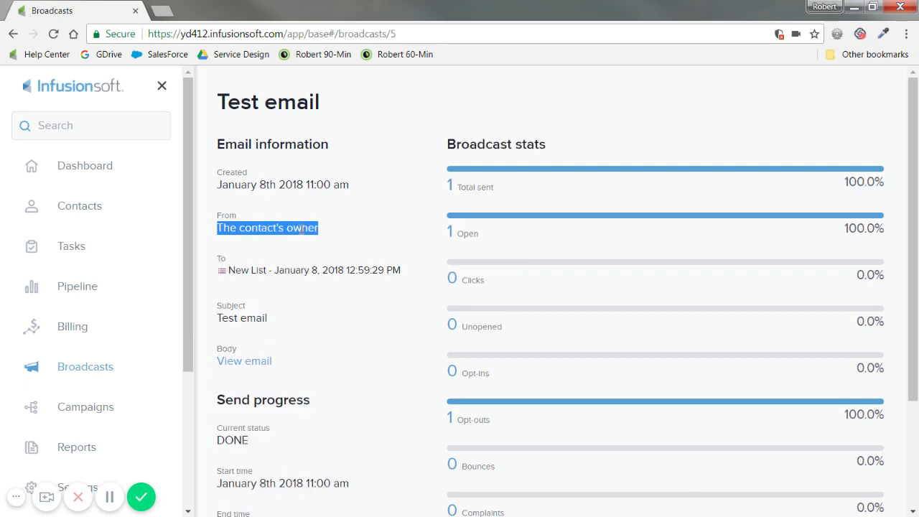
{"action": "left_click_drag", "start_coordinate": [355, 184], "coordinate": [225, 186]}
Step: Examine the broadcast's send progress, the footnote on skipped emails and the broadcast stats
{"action": "scroll", "coordinate": [302, 287], "scroll_direction": "down", "scroll_amount": 1}
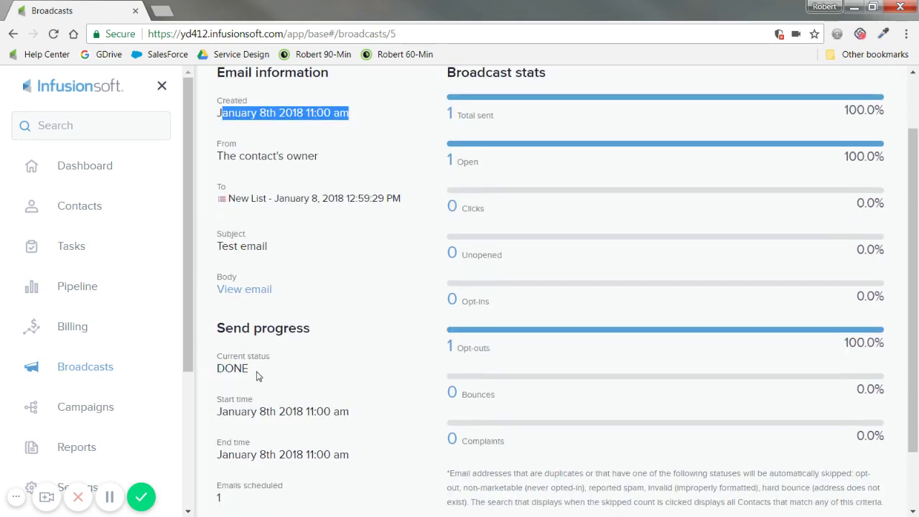
{"action": "left_click_drag", "start_coordinate": [250, 370], "coordinate": [217, 371]}
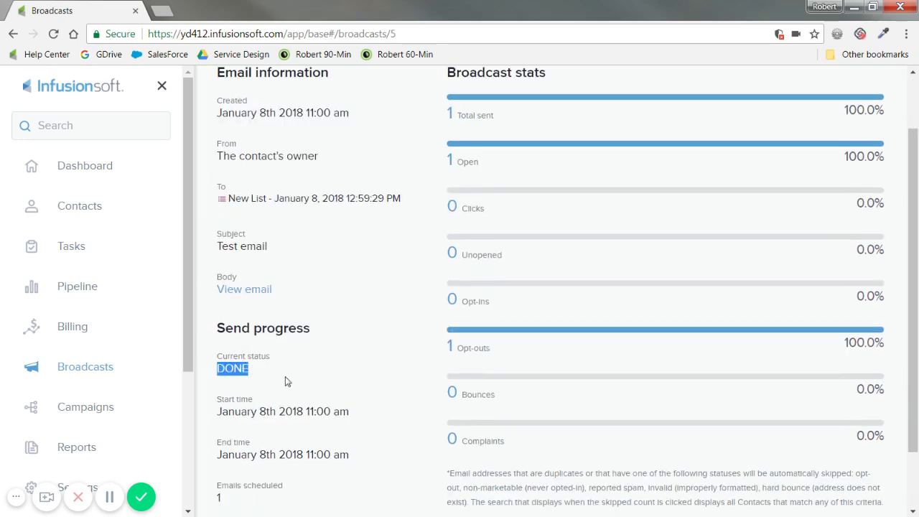
{"action": "left_click", "coordinate": [258, 371]}
{"action": "left_click_drag", "start_coordinate": [280, 411], "coordinate": [348, 413]}
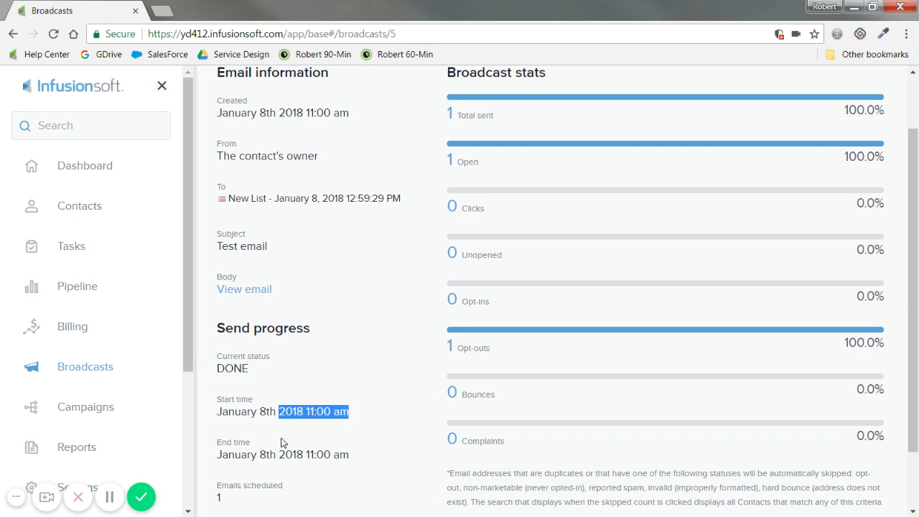
{"action": "left_click_drag", "start_coordinate": [270, 454], "coordinate": [366, 460]}
{"action": "scroll", "coordinate": [338, 447], "scroll_direction": "down", "scroll_amount": 1}
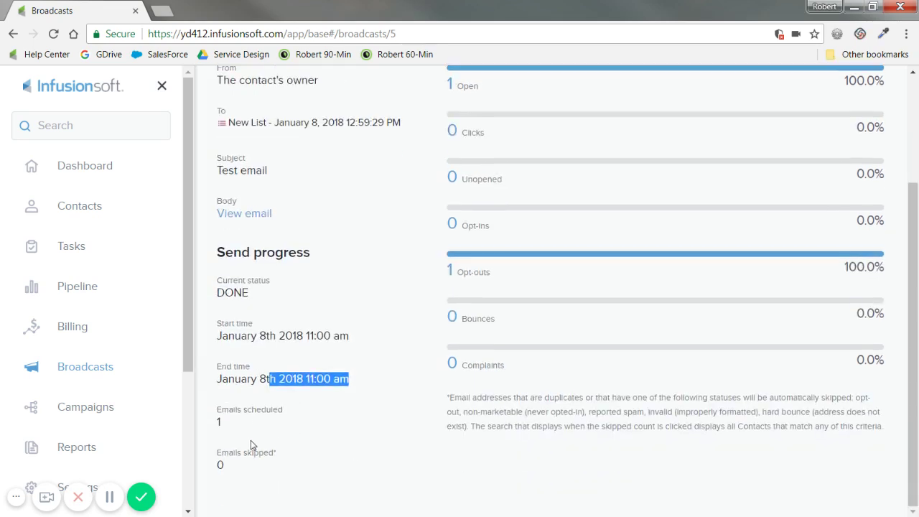
{"action": "left_click_drag", "start_coordinate": [231, 465], "coordinate": [215, 465]}
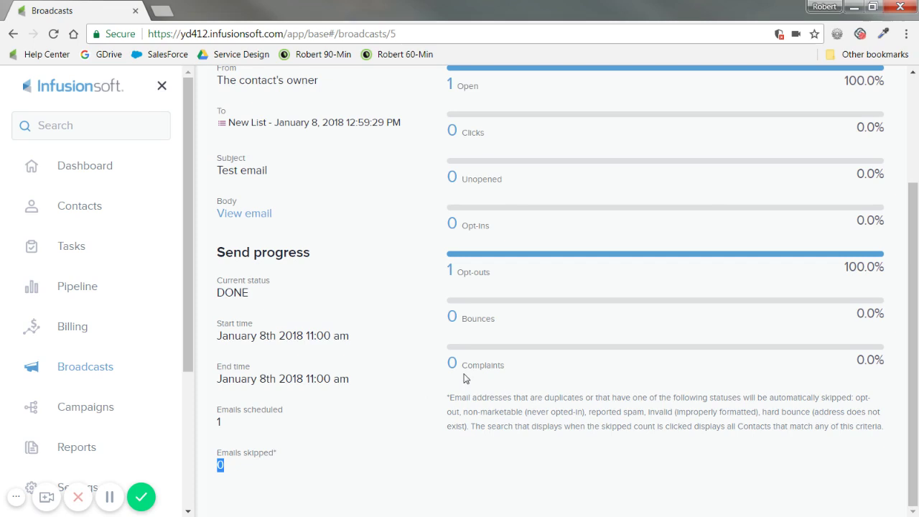
{"action": "left_click_drag", "start_coordinate": [452, 395], "coordinate": [877, 426]}
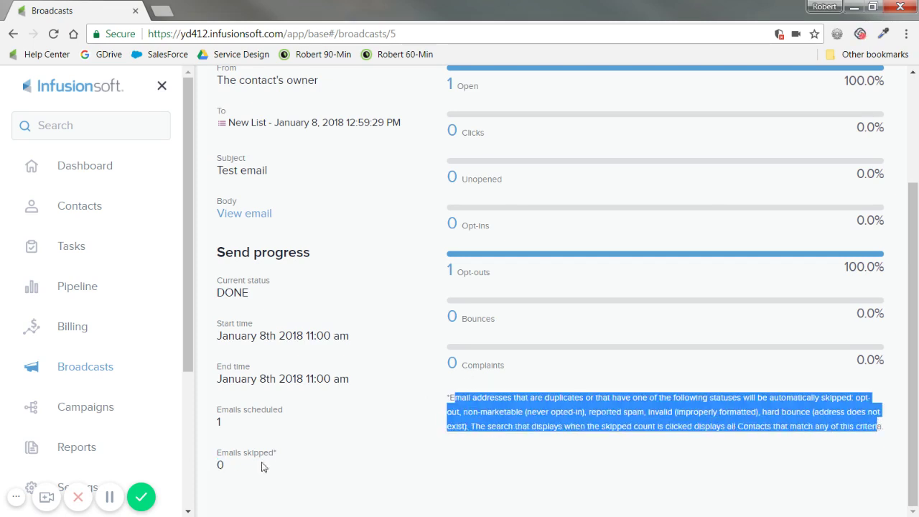
{"action": "left_click_drag", "start_coordinate": [279, 451], "coordinate": [228, 454]}
{"action": "left_click", "coordinate": [478, 468]}
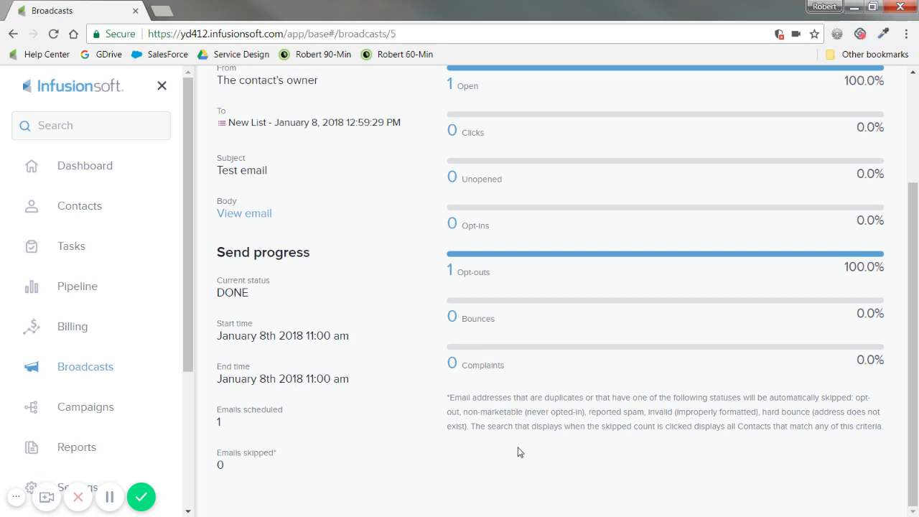
{"action": "scroll", "coordinate": [535, 387], "scroll_direction": "up", "scroll_amount": 1}
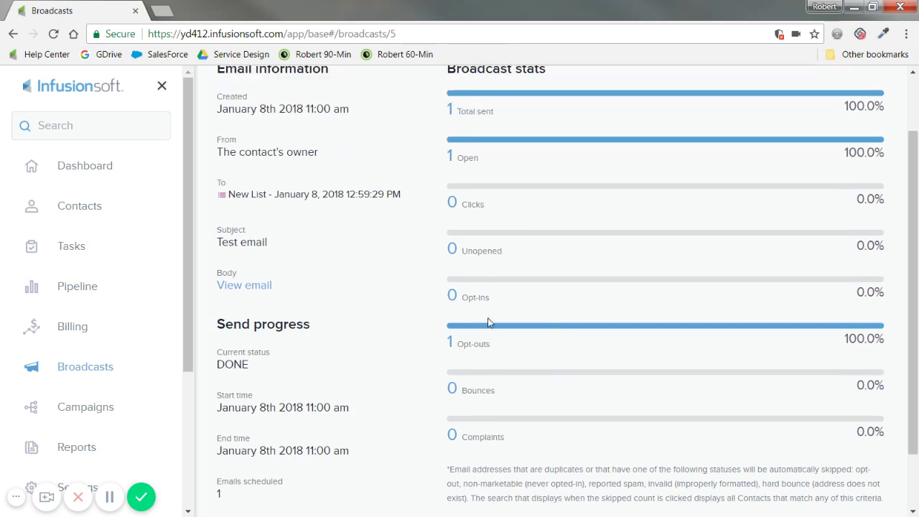
{"action": "scroll", "coordinate": [525, 264], "scroll_direction": "up", "scroll_amount": 1}
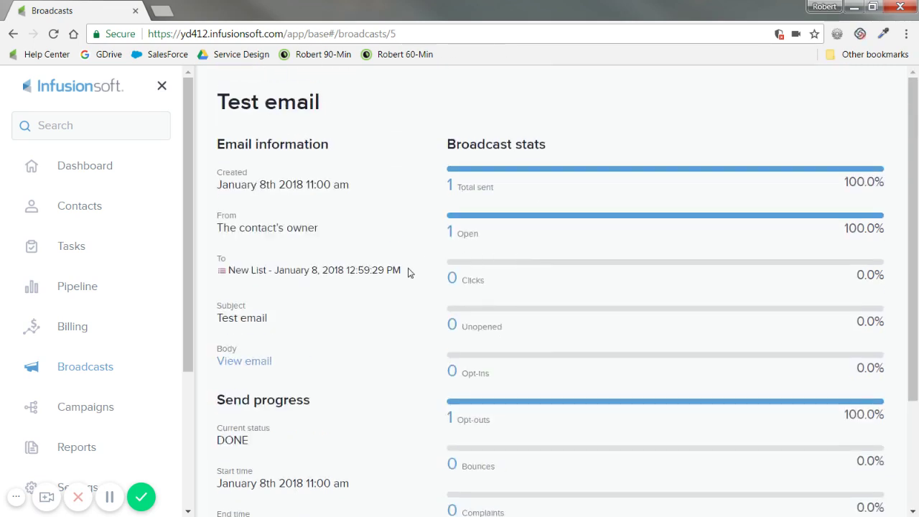
Step: Return to the dashboard and look over the "Streamline your payment process" and "Get leads from Facebook ads" cards
{"action": "left_click", "coordinate": [79, 169]}
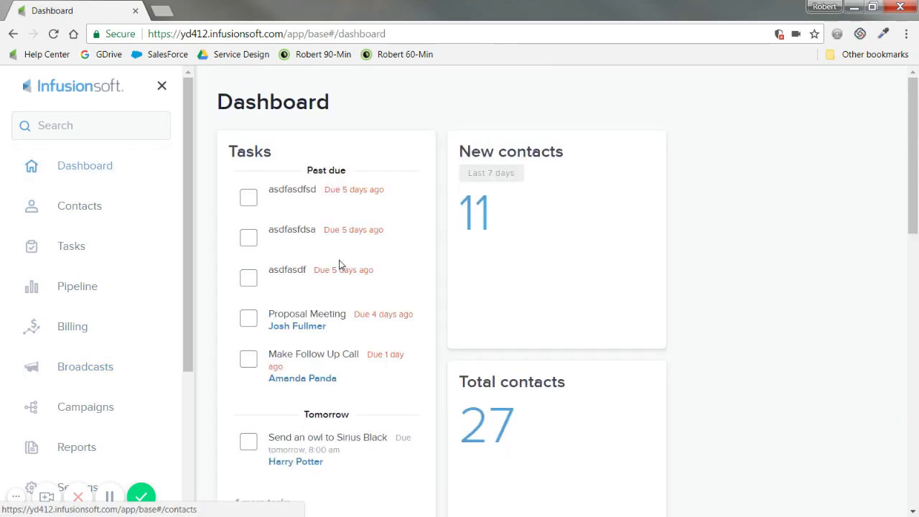
{"action": "scroll", "coordinate": [351, 360], "scroll_direction": "down", "scroll_amount": 3}
{"action": "scroll", "coordinate": [351, 363], "scroll_direction": "down", "scroll_amount": 8}
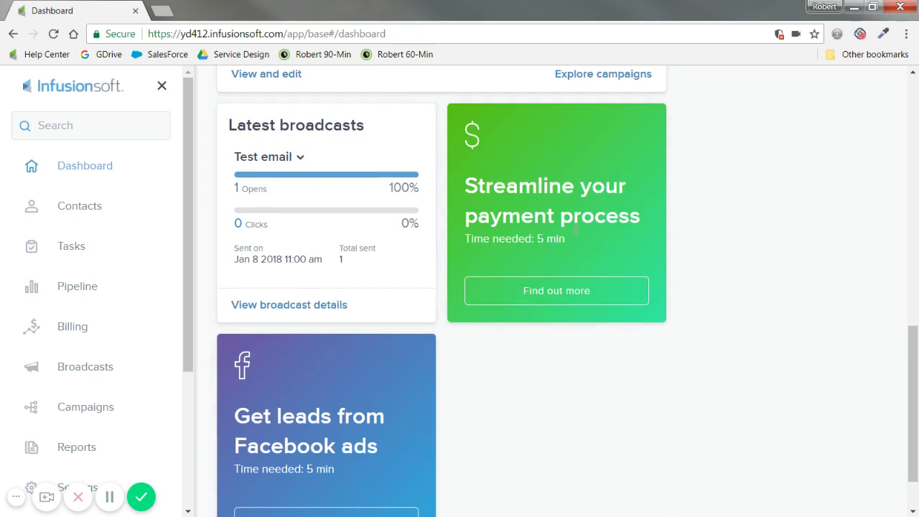
{"action": "left_click_drag", "start_coordinate": [640, 218], "coordinate": [465, 181]}
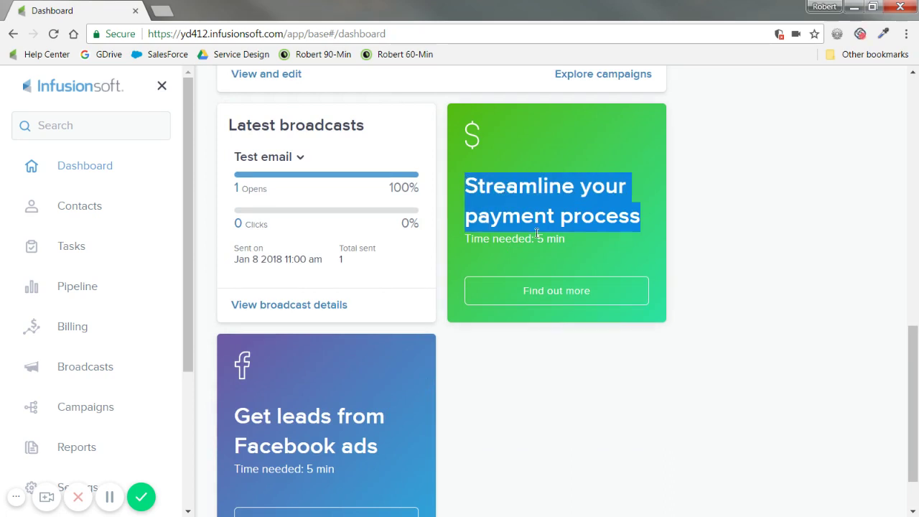
{"action": "left_click", "coordinate": [566, 393]}
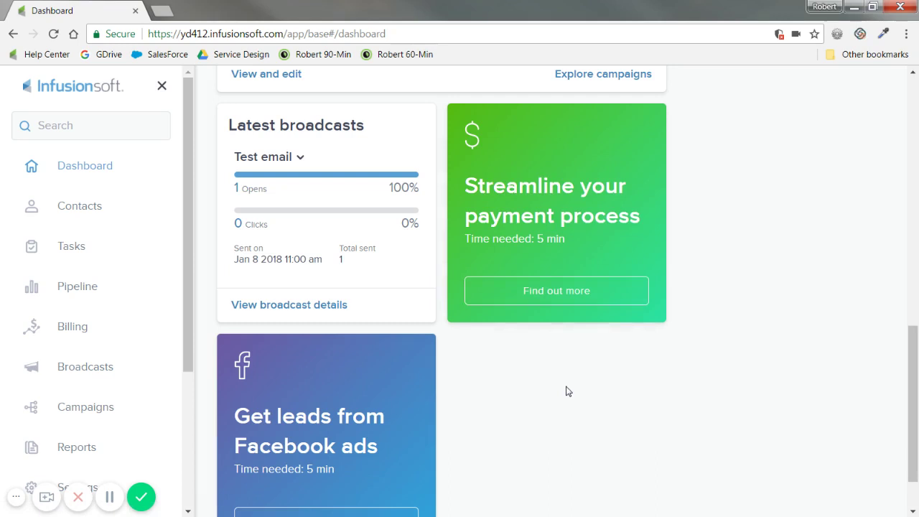
{"action": "scroll", "coordinate": [558, 395], "scroll_direction": "down", "scroll_amount": 1}
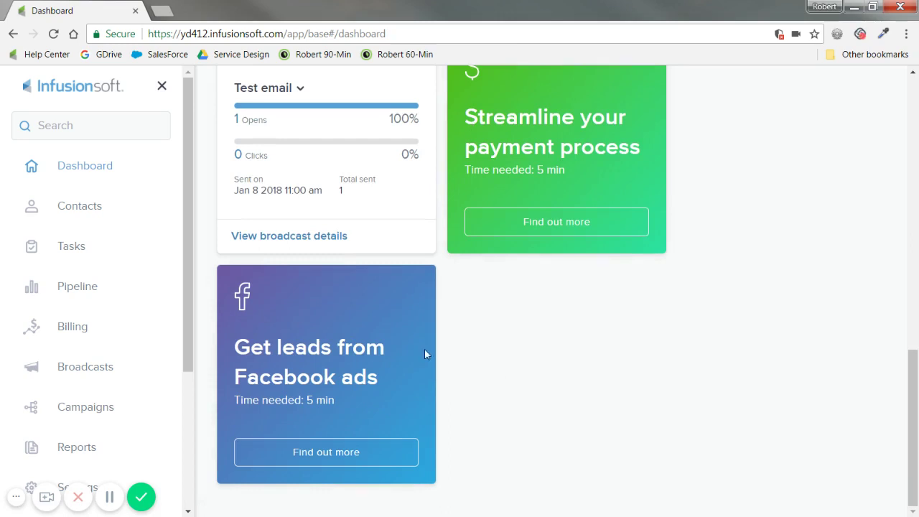
{"action": "scroll", "coordinate": [327, 330], "scroll_direction": "up", "scroll_amount": 3}
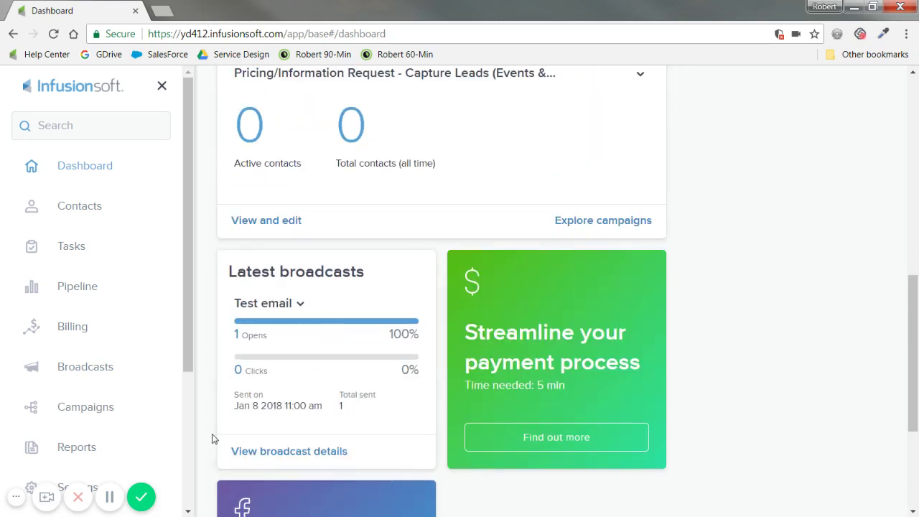
{"action": "scroll", "coordinate": [443, 296], "scroll_direction": "up", "scroll_amount": 5}
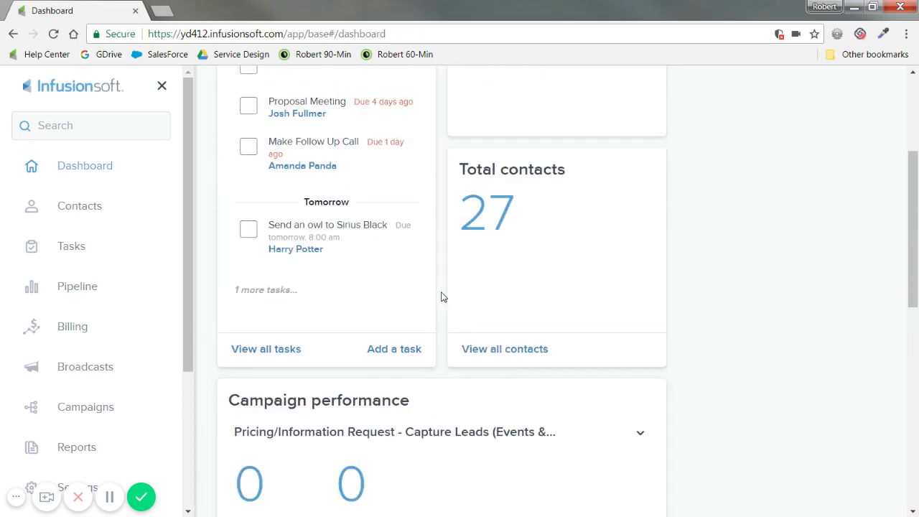